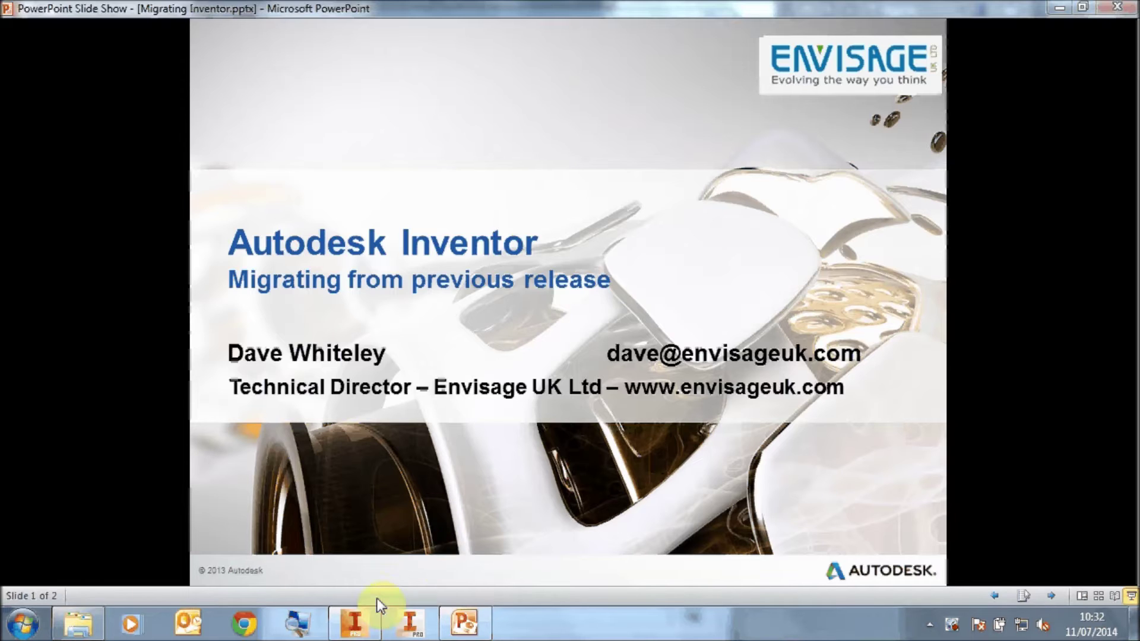
# Switch from the Migrating Inventor slide show to Inventor's Application Options File tab.
pyautogui.click(357, 633)
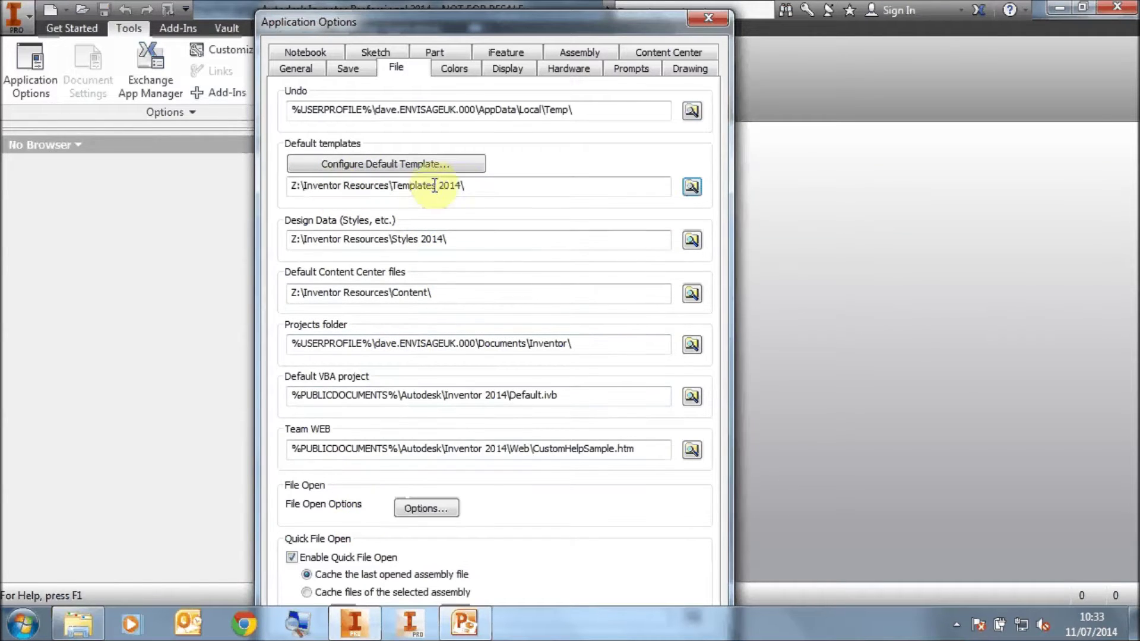
# Bring up the Windows Explorer window showing Content Center Files\R2014.
pyautogui.click(78, 624)
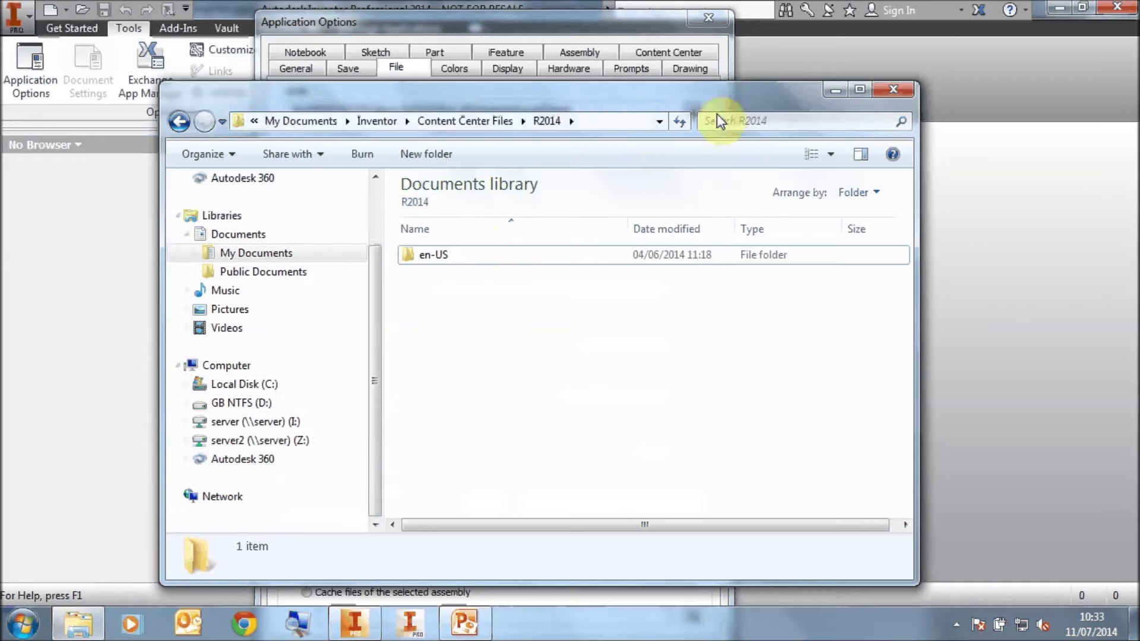
# Browse My Documents\Inventor\Content Center Files\R2014 into en-US, then return to R2014.
pyautogui.click(834, 92)
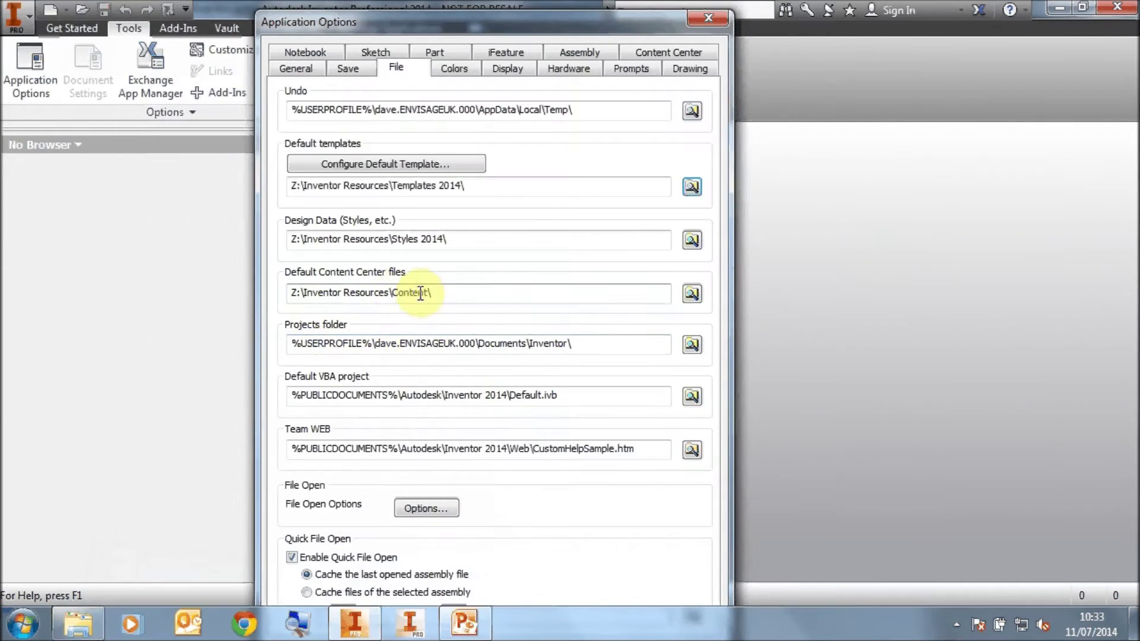
pyautogui.click(86, 619)
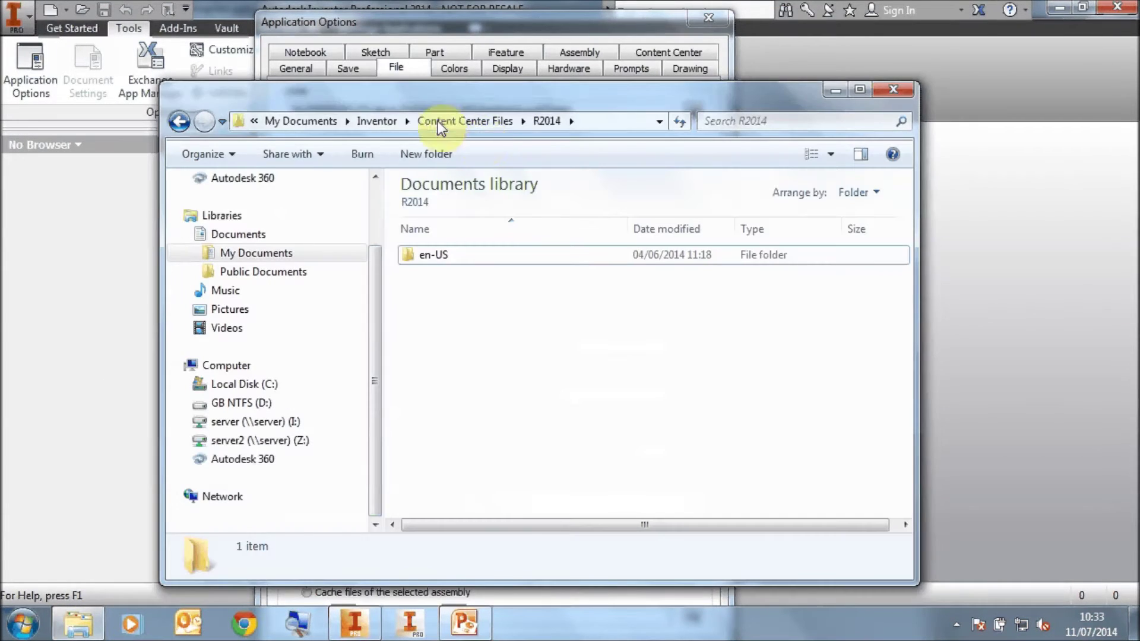
pyautogui.click(305, 121)
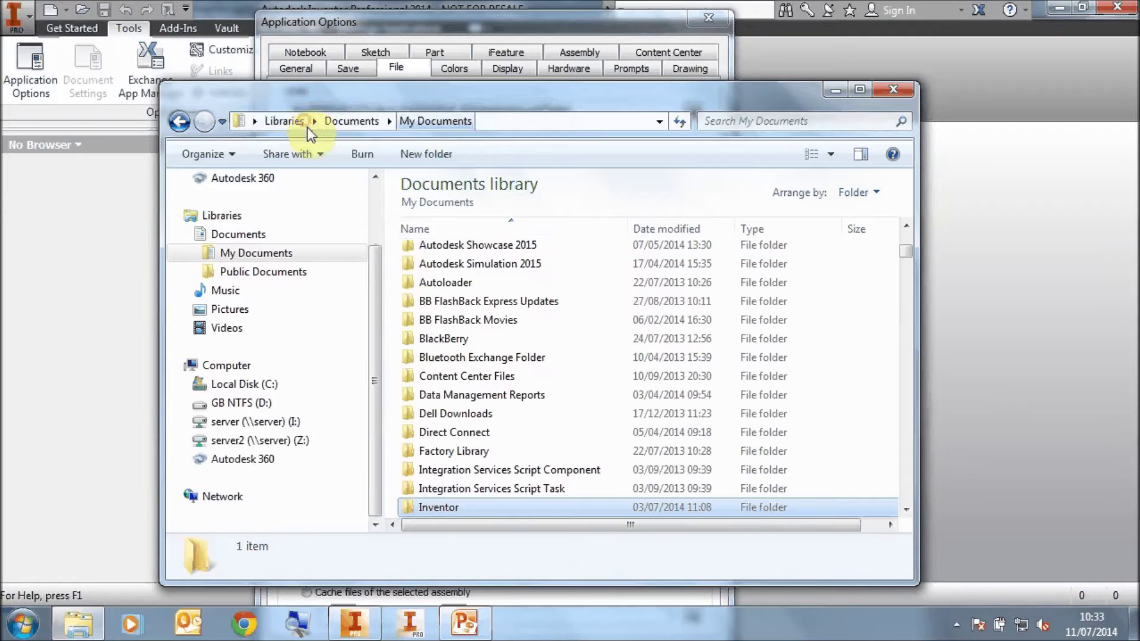
pyautogui.doubleClick(440, 509)
pyautogui.doubleClick(444, 256)
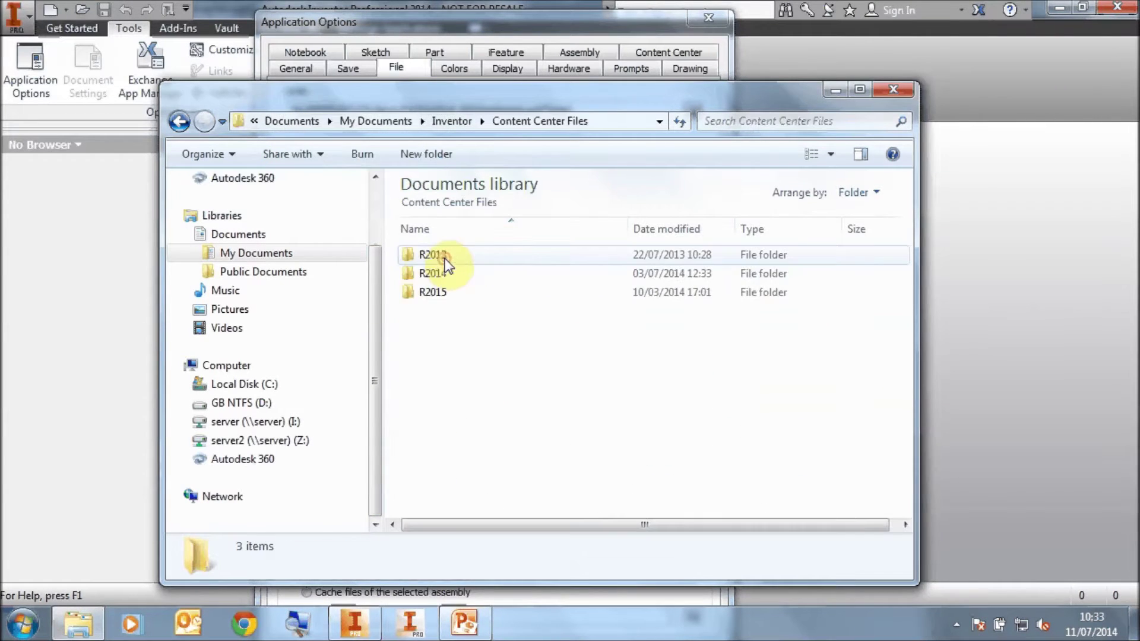
pyautogui.doubleClick(433, 274)
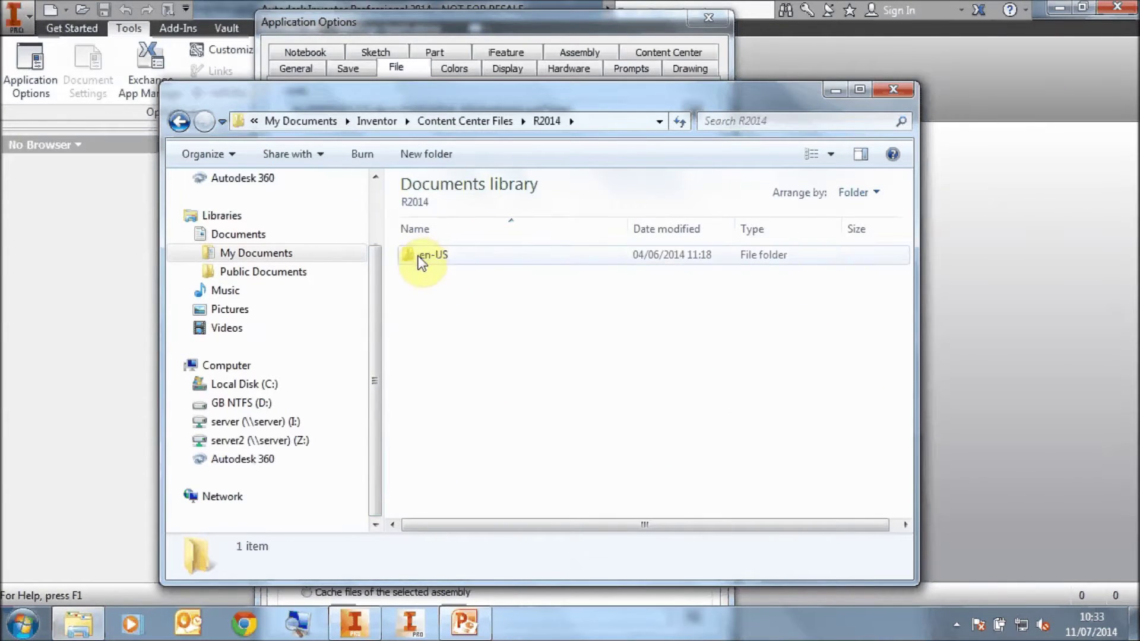
pyautogui.doubleClick(436, 257)
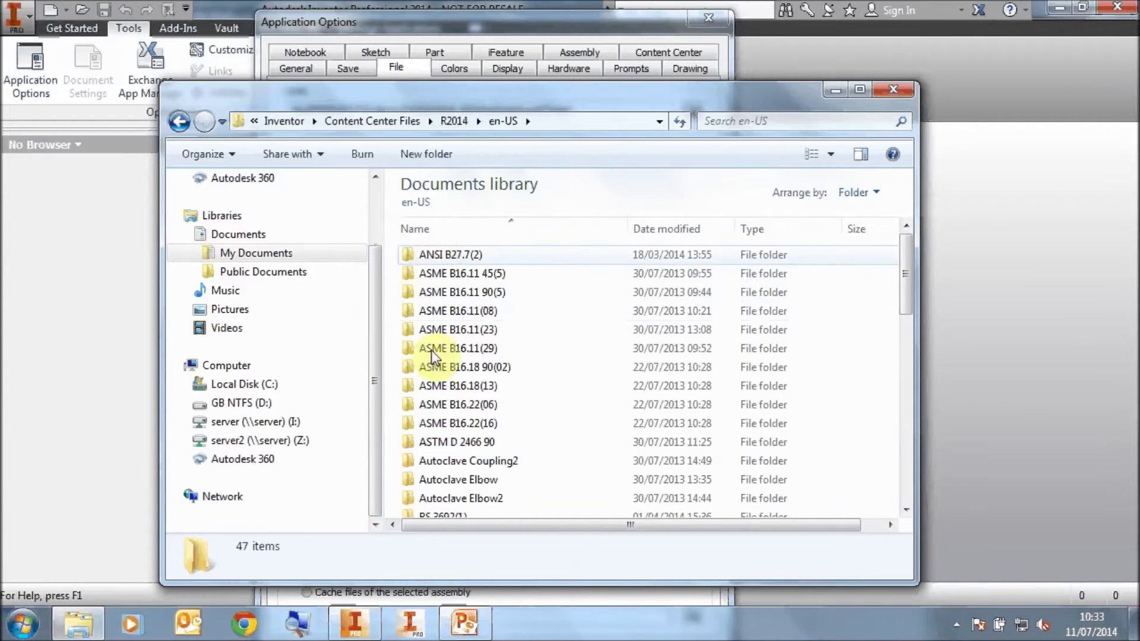
pyautogui.click(453, 120)
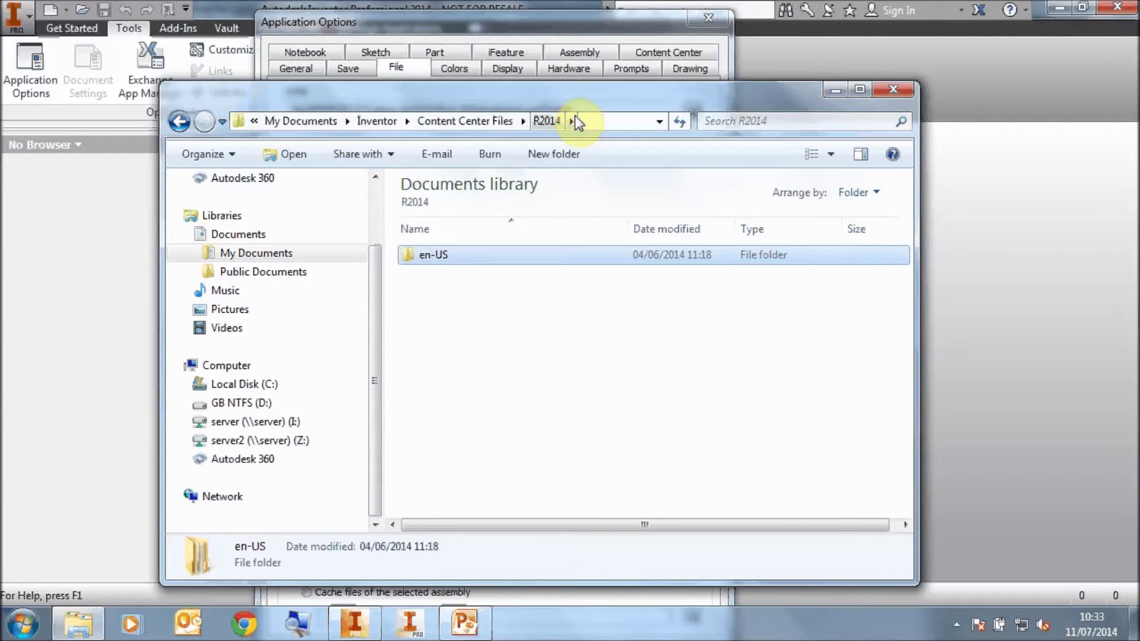
# Navigate from Local Disk (C:) through Users\Public\Public Documents\Autodesk to the Inventor 2014 folder.
pyautogui.click(237, 384)
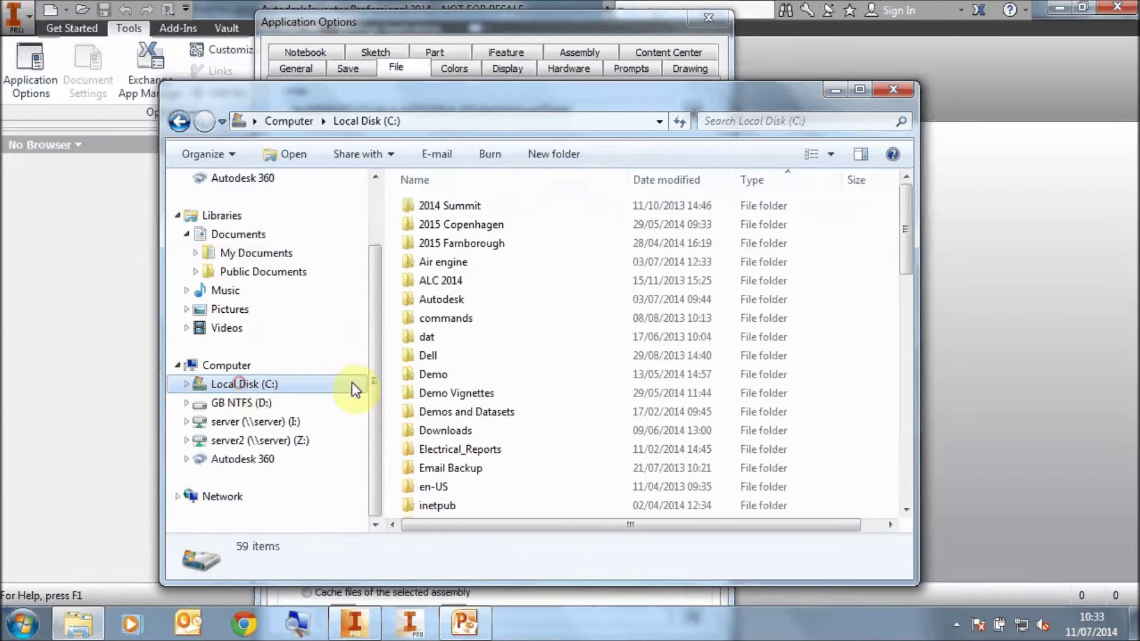
pyautogui.moveTo(903, 247); pyautogui.dragTo(896, 382)
pyautogui.doubleClick(437, 394)
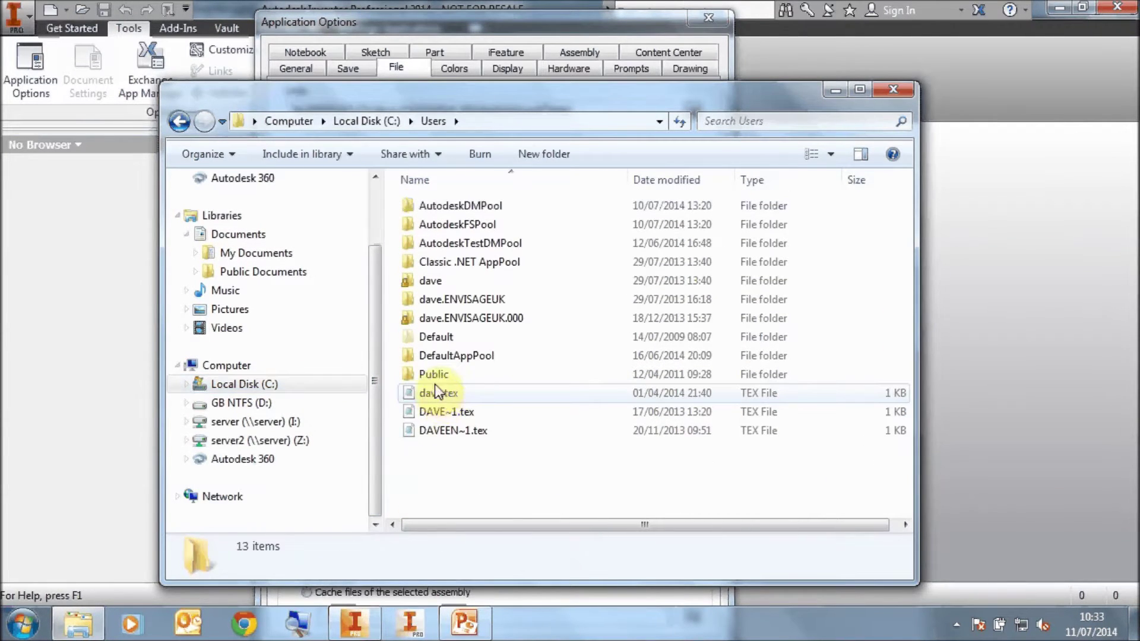
pyautogui.doubleClick(433, 374)
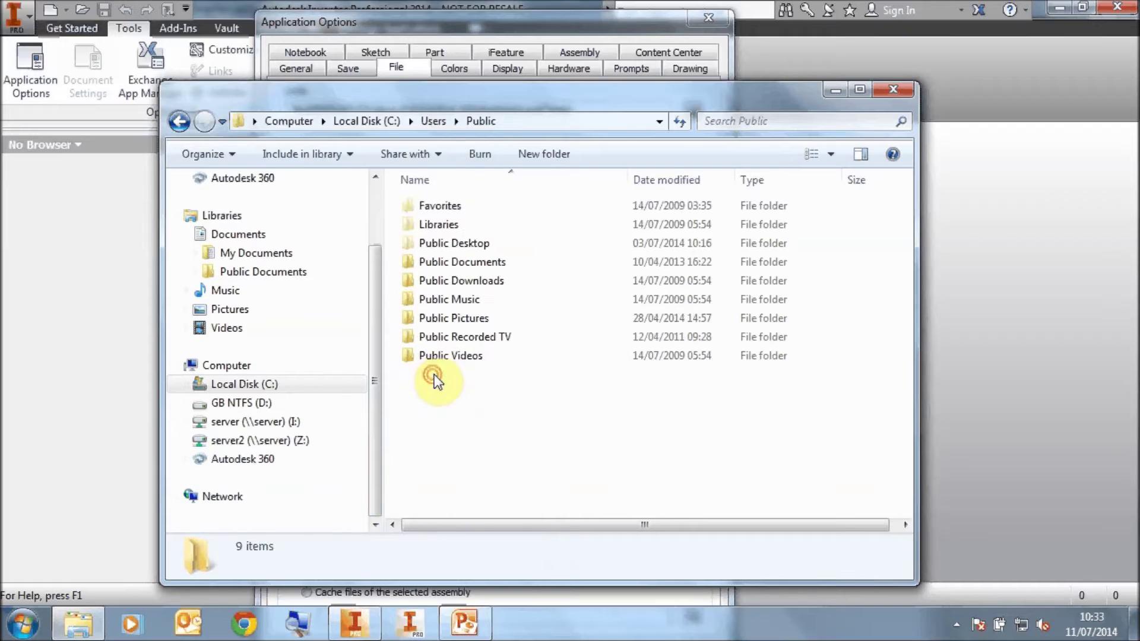
pyautogui.doubleClick(438, 263)
pyautogui.doubleClick(430, 204)
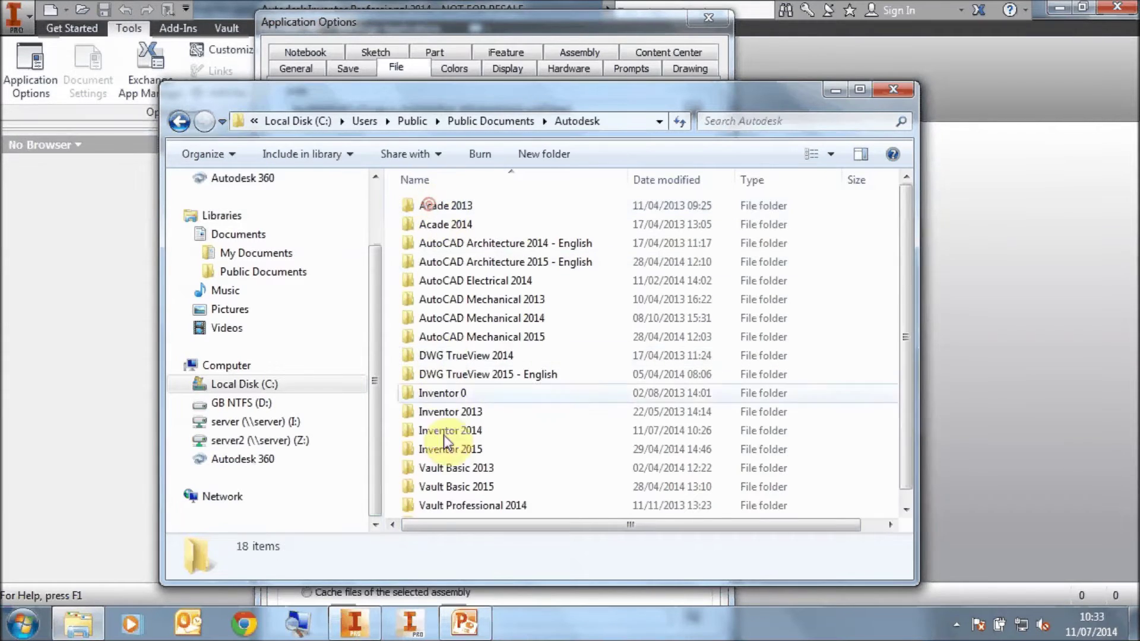
pyautogui.doubleClick(444, 430)
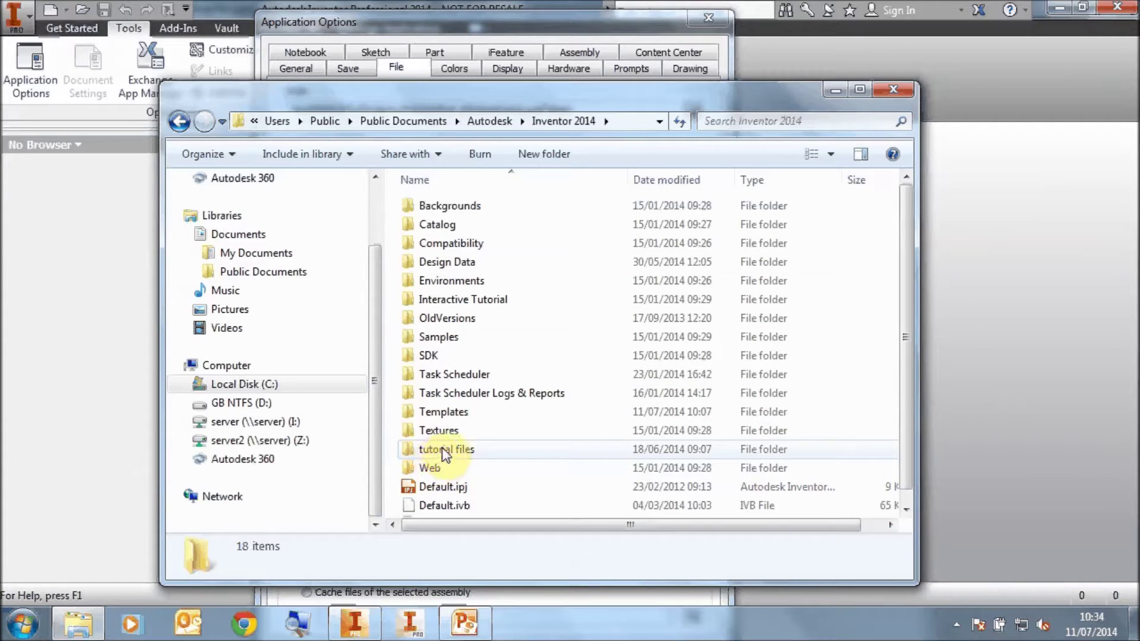
pyautogui.moveTo(441, 447)
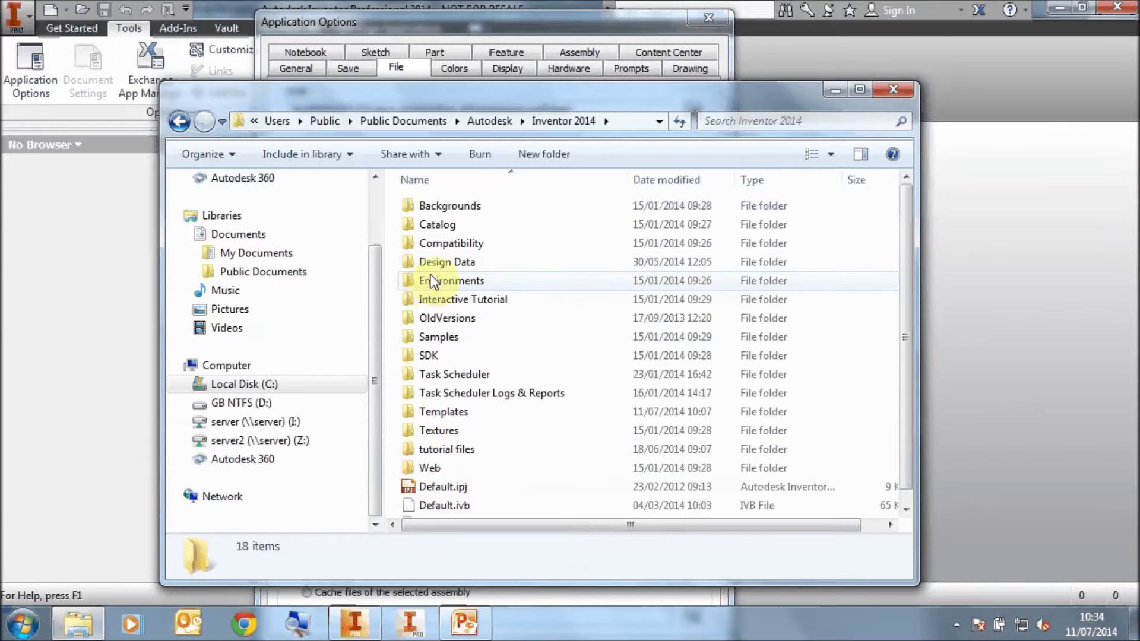
# Open Z:\Inventor Resources on server2, compare it with Inventor's Application Options paths, then return.
pyautogui.click(284, 438)
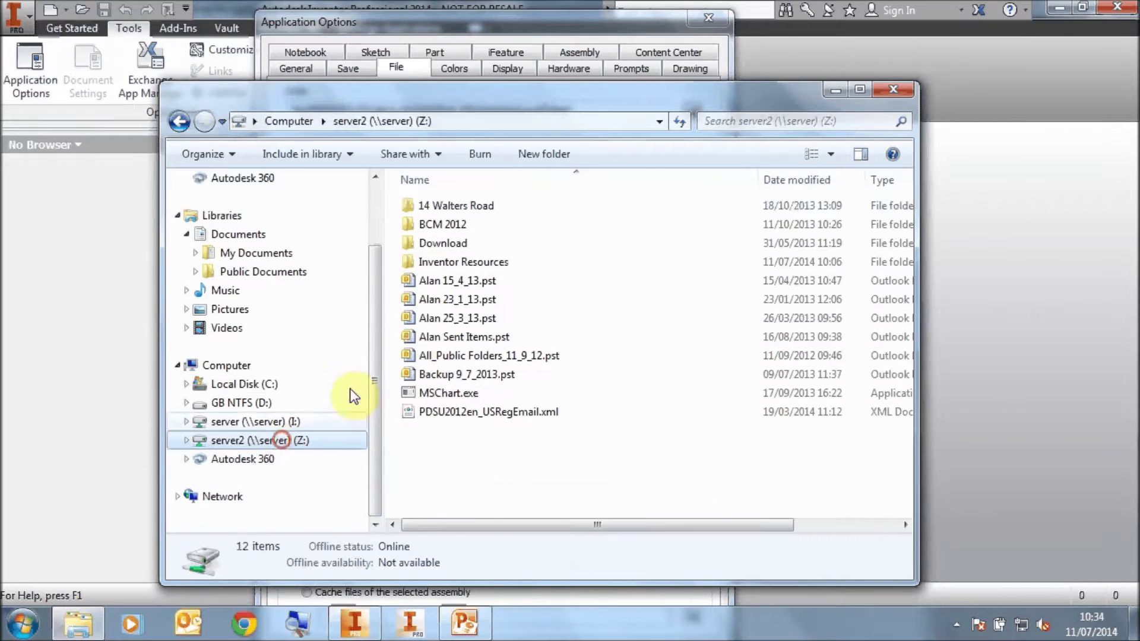
pyautogui.doubleClick(432, 260)
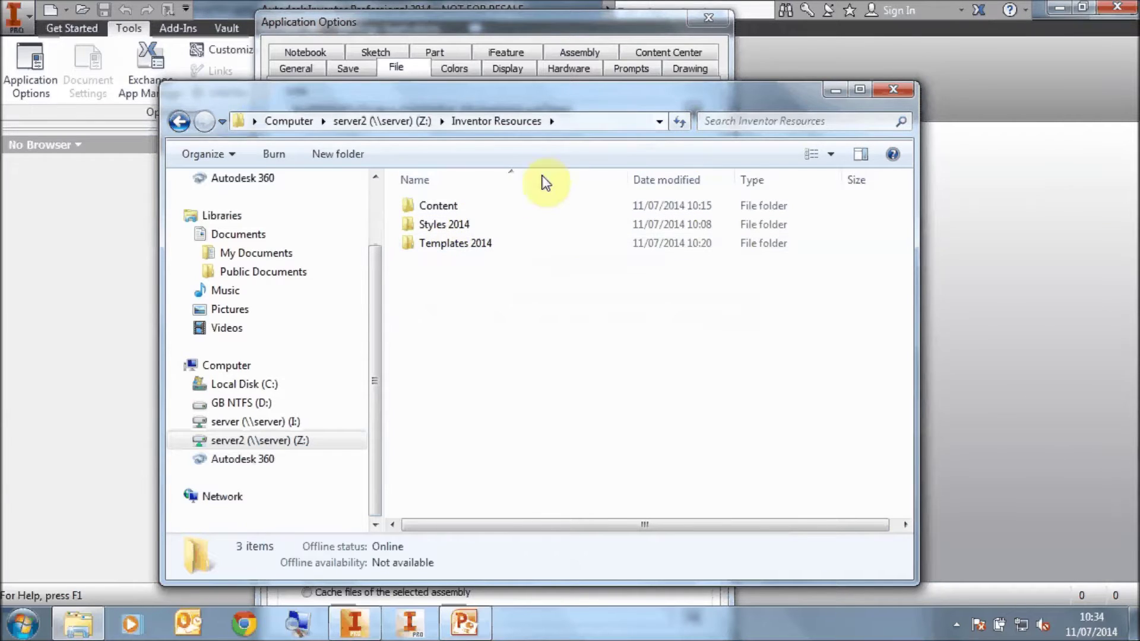
pyautogui.click(461, 22)
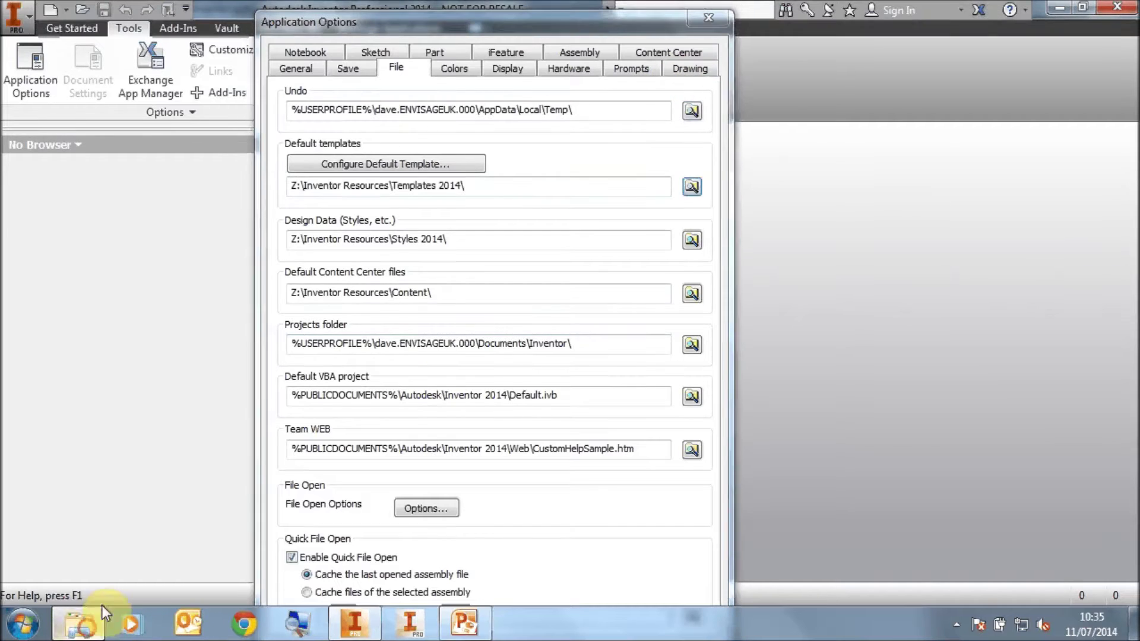
pyautogui.click(78, 624)
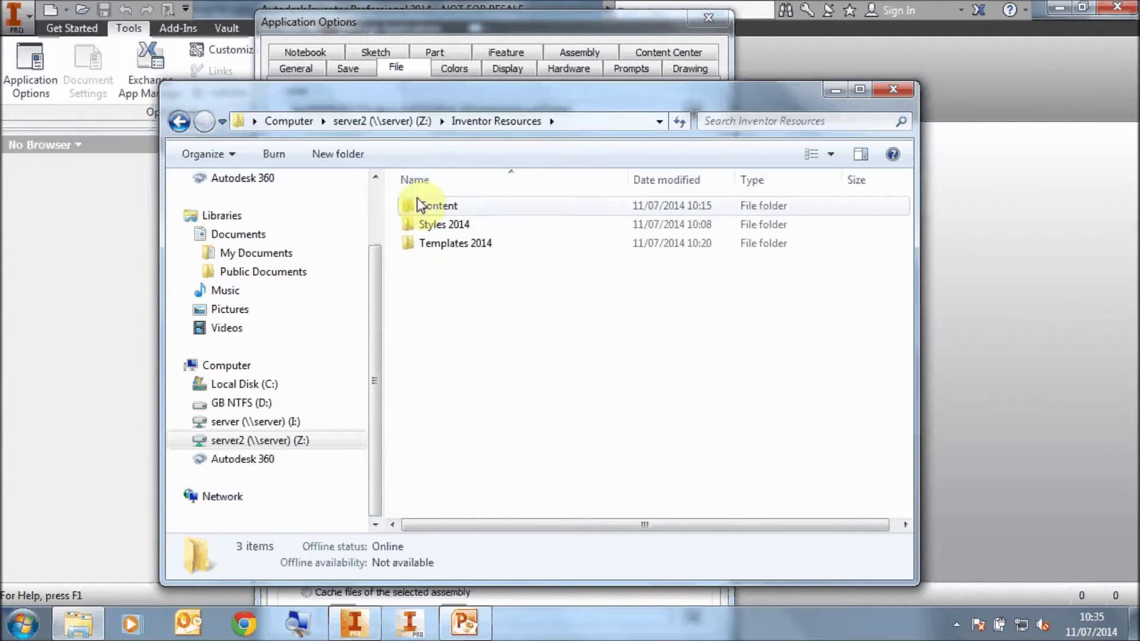
# Duplicate the Templates 2014 folder inside Z:\Inventor Resources.
pyautogui.moveTo(478, 102); pyautogui.dragTo(481, 92)
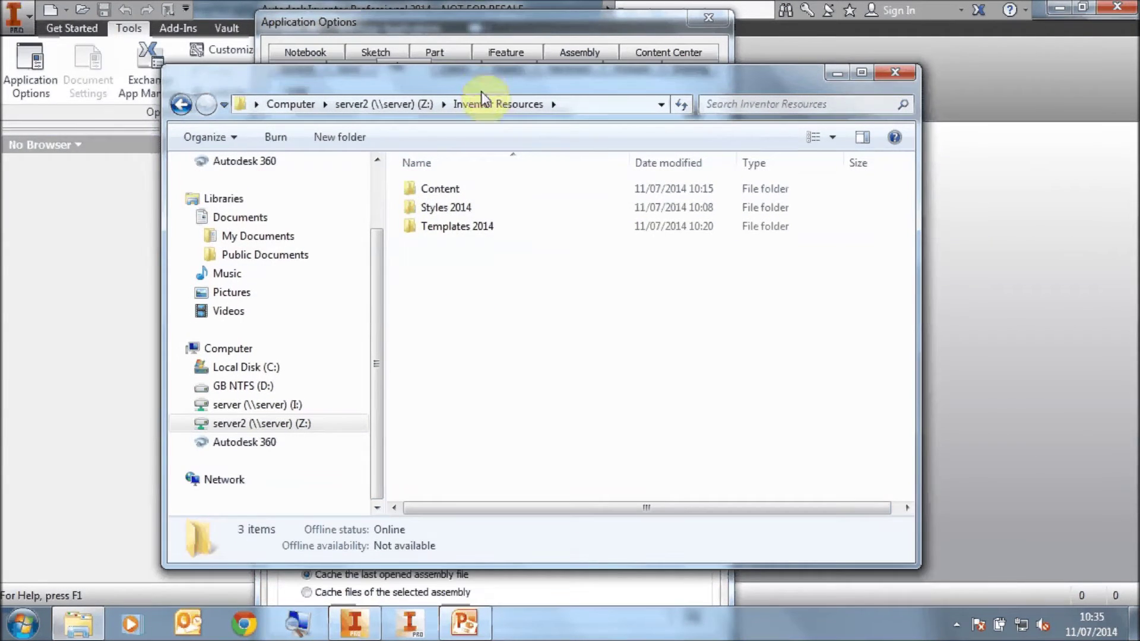
pyautogui.rightClick(443, 226)
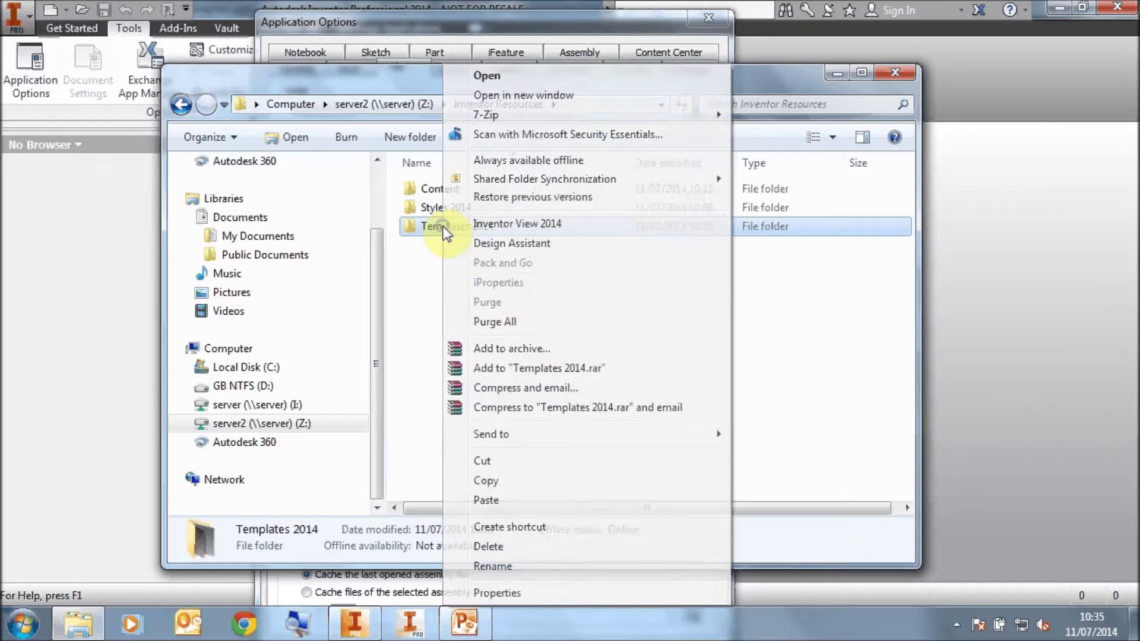
pyautogui.click(481, 482)
pyautogui.rightClick(444, 333)
pyautogui.click(479, 456)
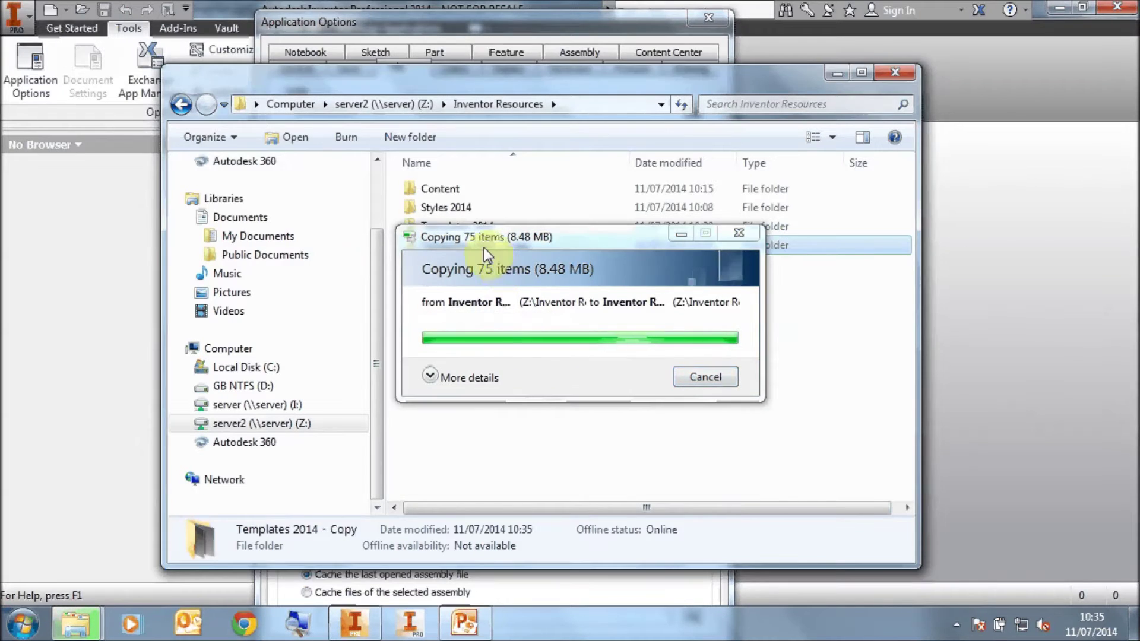
# Duplicate the Styles 2014 folder inside Z:\Inventor Resources.
pyautogui.click(435, 209)
pyautogui.rightClick(438, 209)
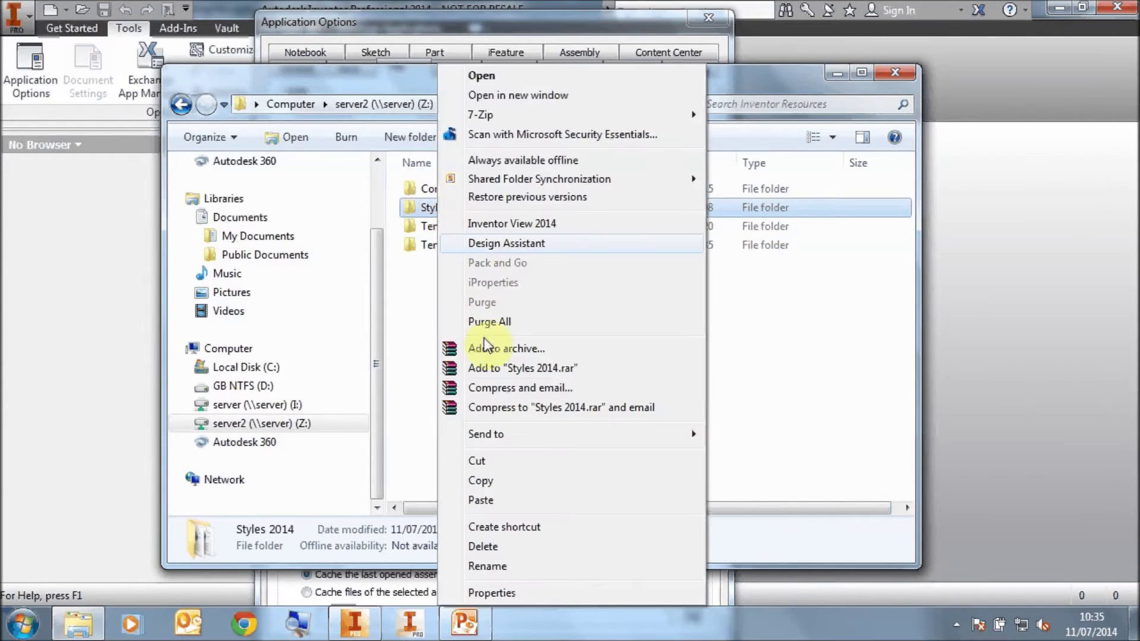
pyautogui.click(480, 480)
pyautogui.rightClick(432, 321)
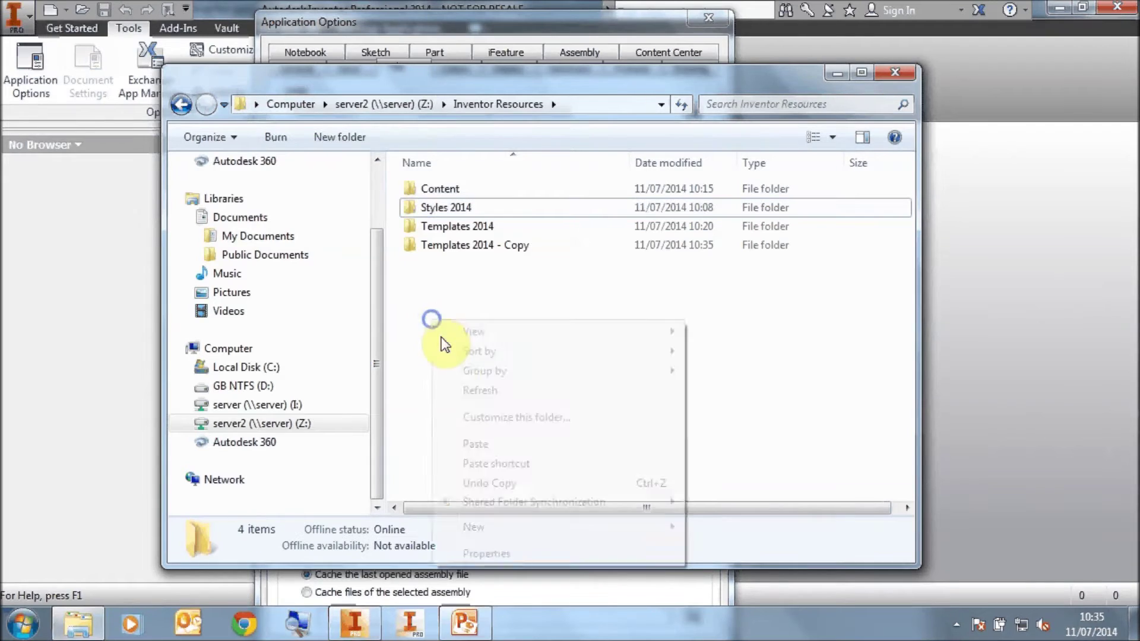
pyautogui.click(467, 444)
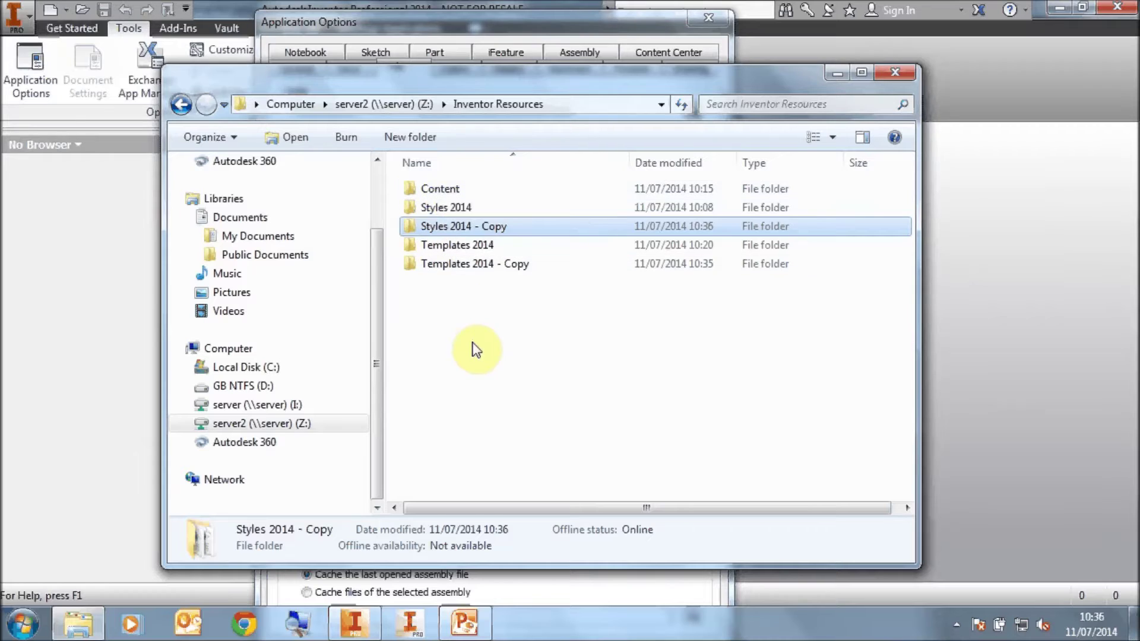
# Rename the copied styles folder to Styles 2015.
pyautogui.click(504, 229)
pyautogui.click(510, 226)
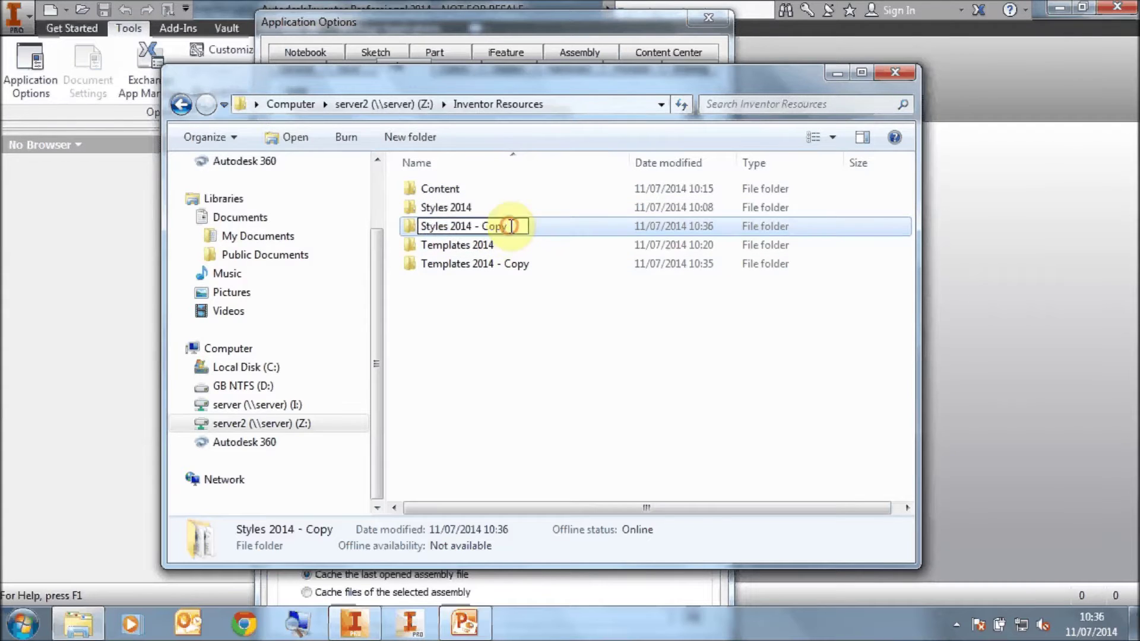
pyautogui.press('BackSpace')
pyautogui.press('BackSpace')
pyautogui.press('BackSpace')
pyautogui.press('BackSpace')
pyautogui.press('BackSpace')
pyautogui.press('BackSpace')
pyautogui.press('BackSpace')
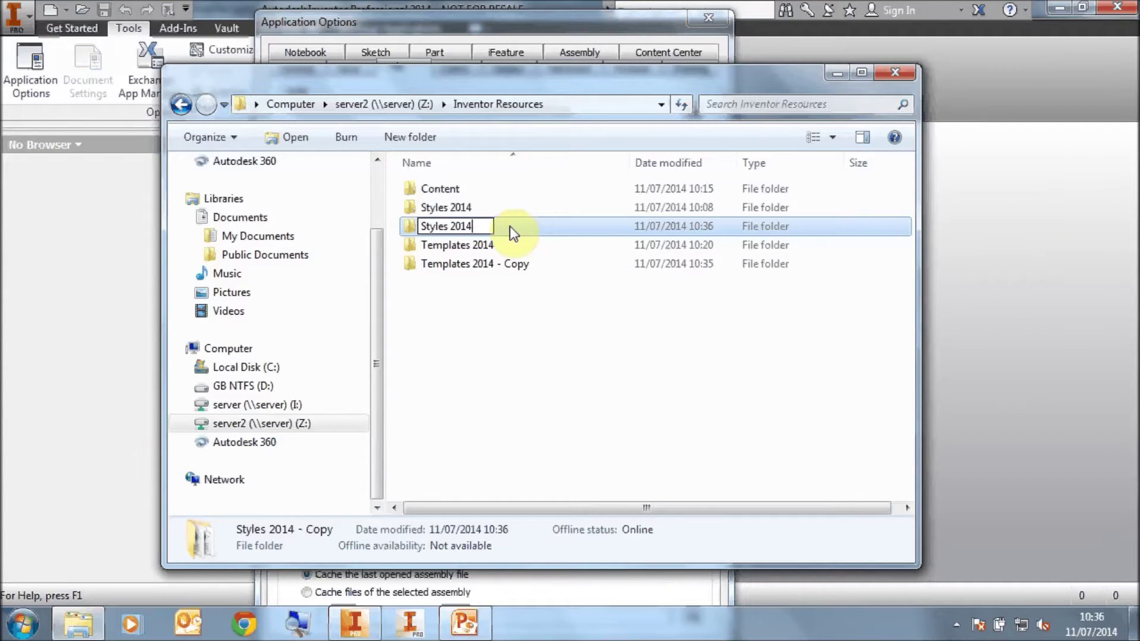
pyautogui.press('BackSpace')
pyautogui.write('5')
pyautogui.click(517, 265)
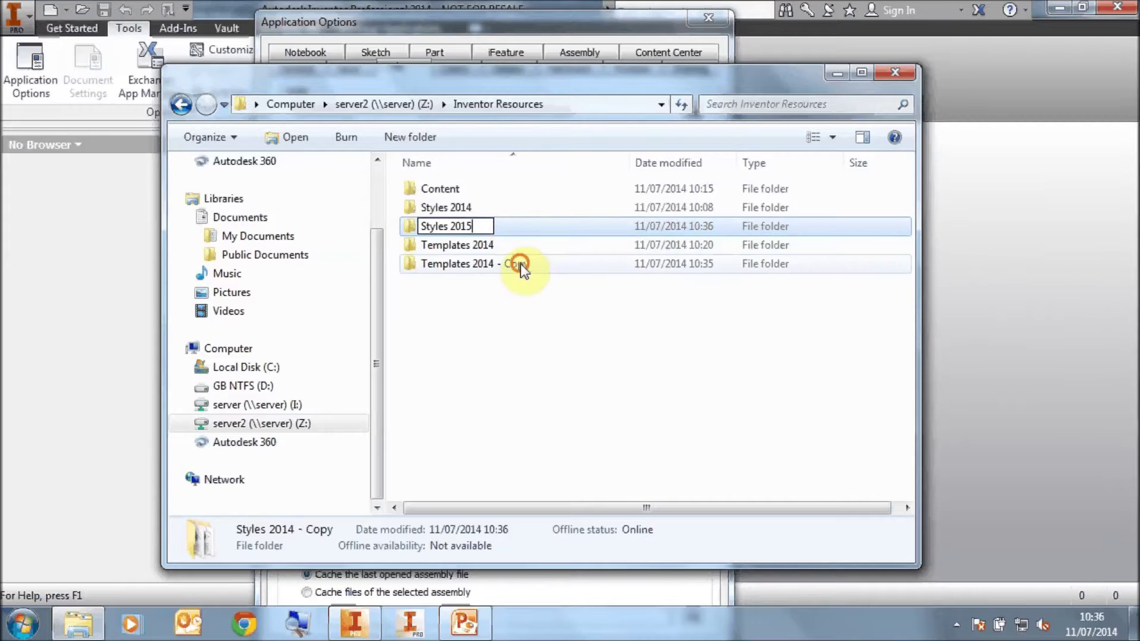
# Rename the copied templates folder to Templates 2015.
pyautogui.click(528, 267)
pyautogui.click(530, 265)
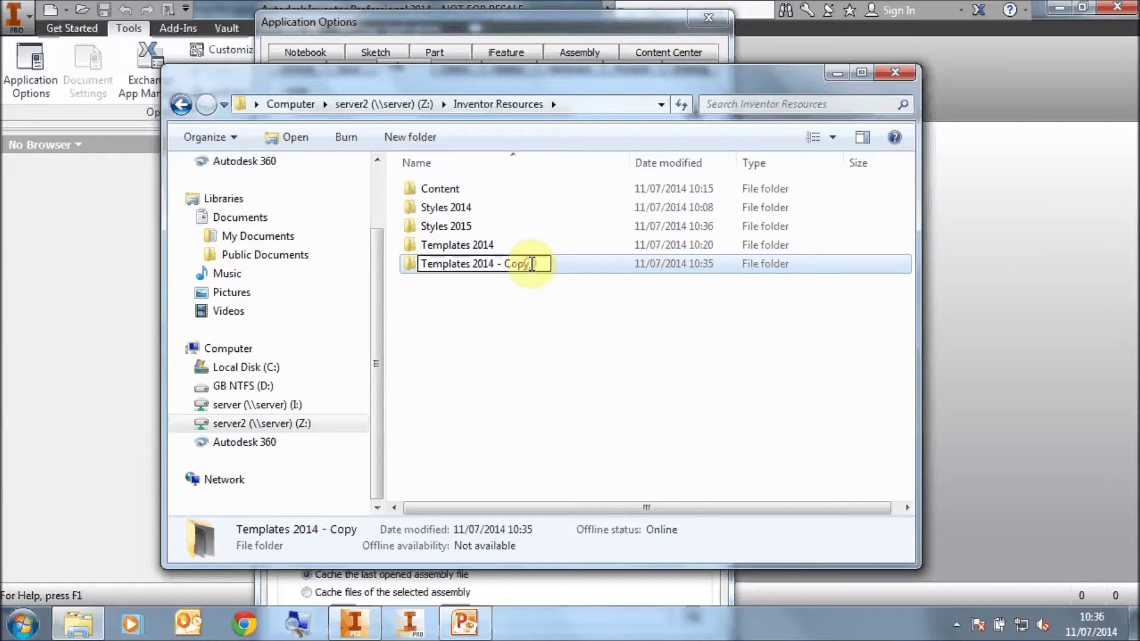
pyautogui.press('BackSpace')
pyautogui.press('BackSpace')
pyautogui.press('BackSpace')
pyautogui.press('BackSpace')
pyautogui.press('BackSpace')
pyautogui.press('BackSpace')
pyautogui.press('BackSpace')
pyautogui.press('BackSpace')
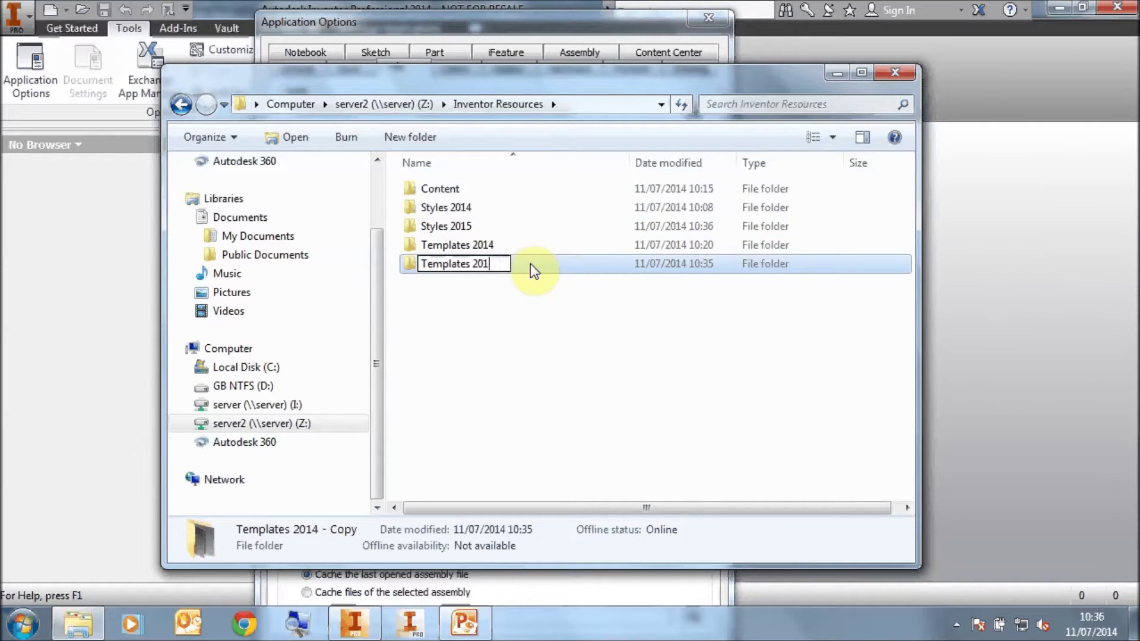
pyautogui.write('5')
pyautogui.click(496, 322)
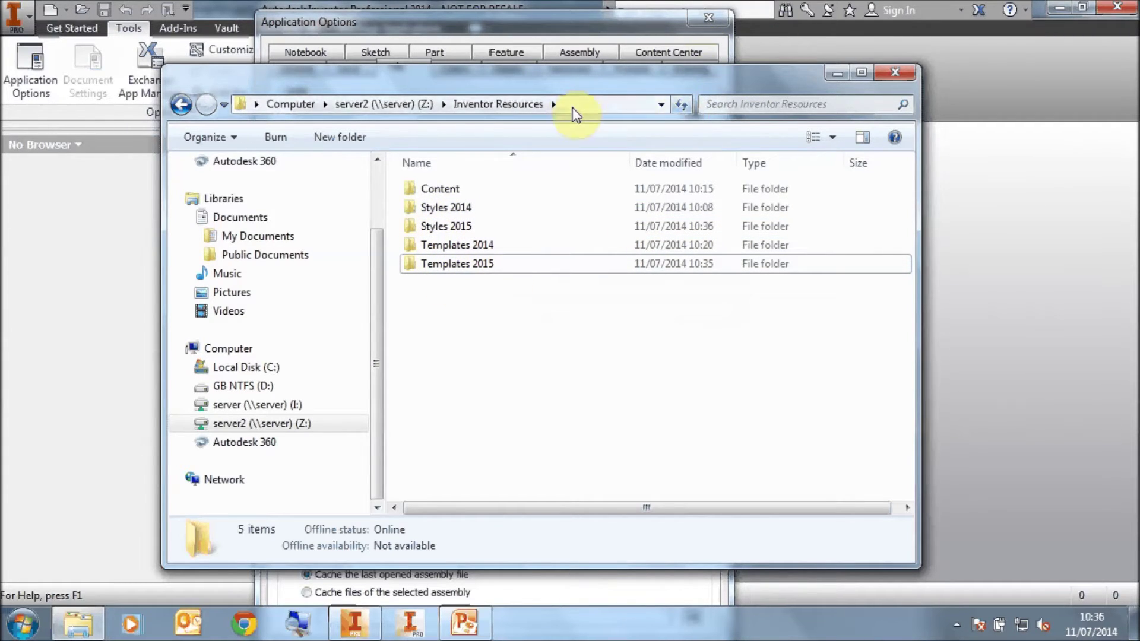
# Keep the Z:\Inventor Resources paths in Application Options and allow re-registration so Inventor 2015 launches.
pyautogui.moveTo(572, 83); pyautogui.dragTo(513, 100)
pyautogui.press('Return')
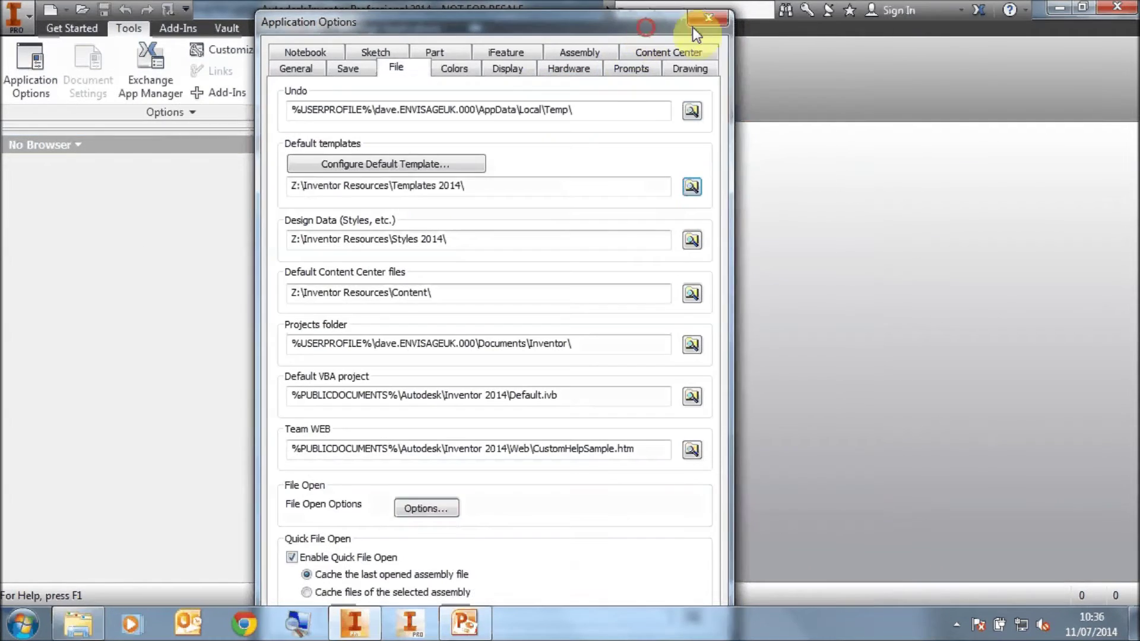
pyautogui.press('Return')
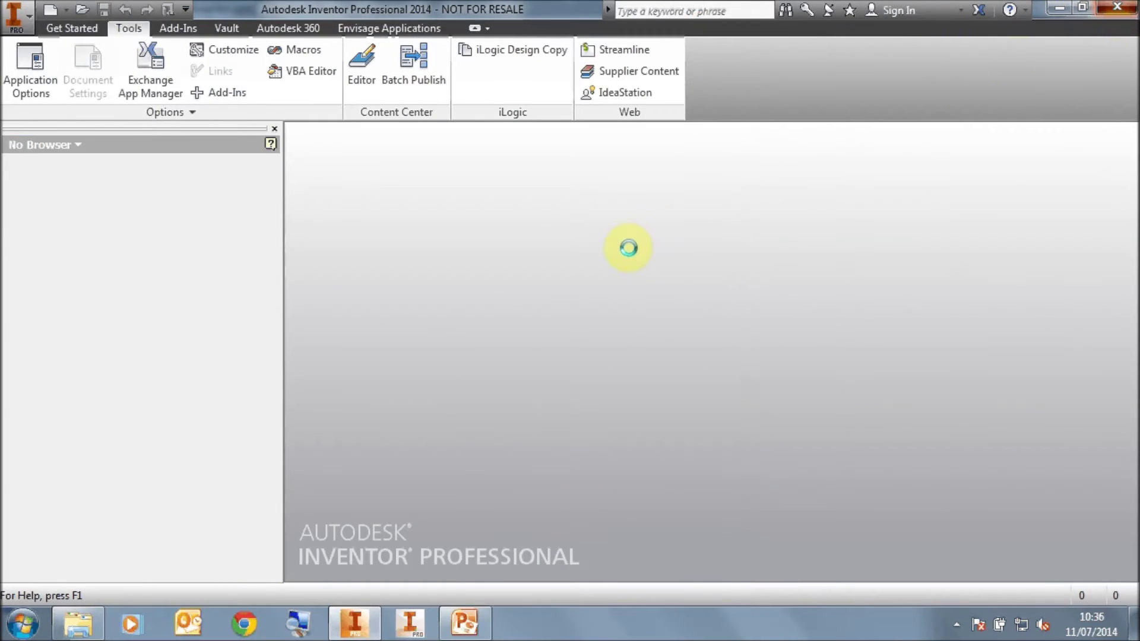
pyautogui.hotkey('alt', 'Tab')
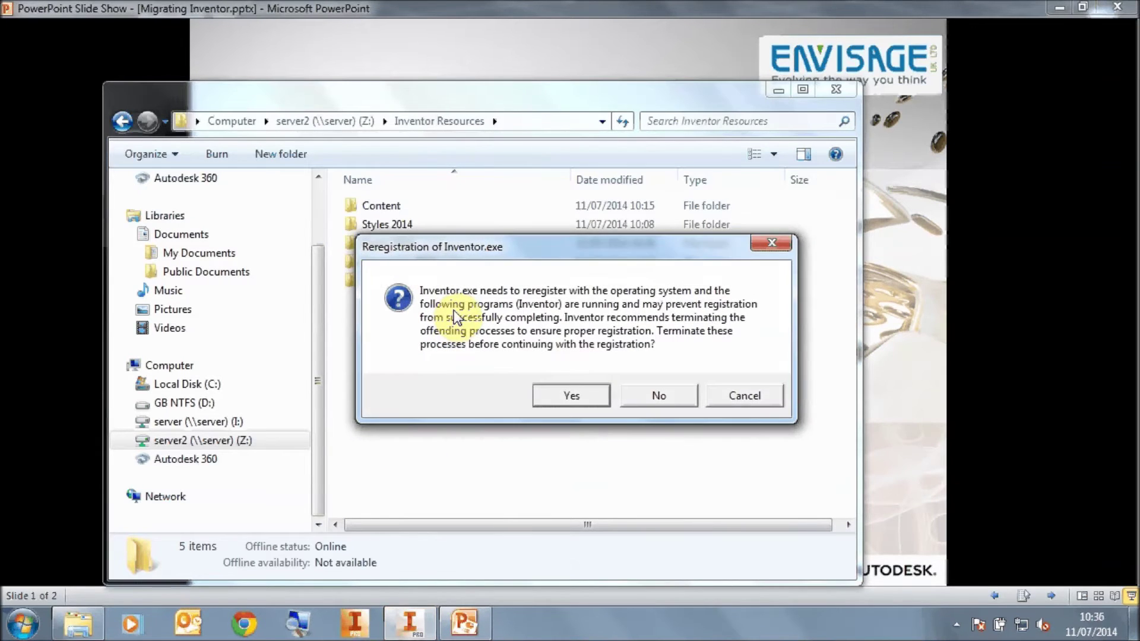
pyautogui.click(573, 394)
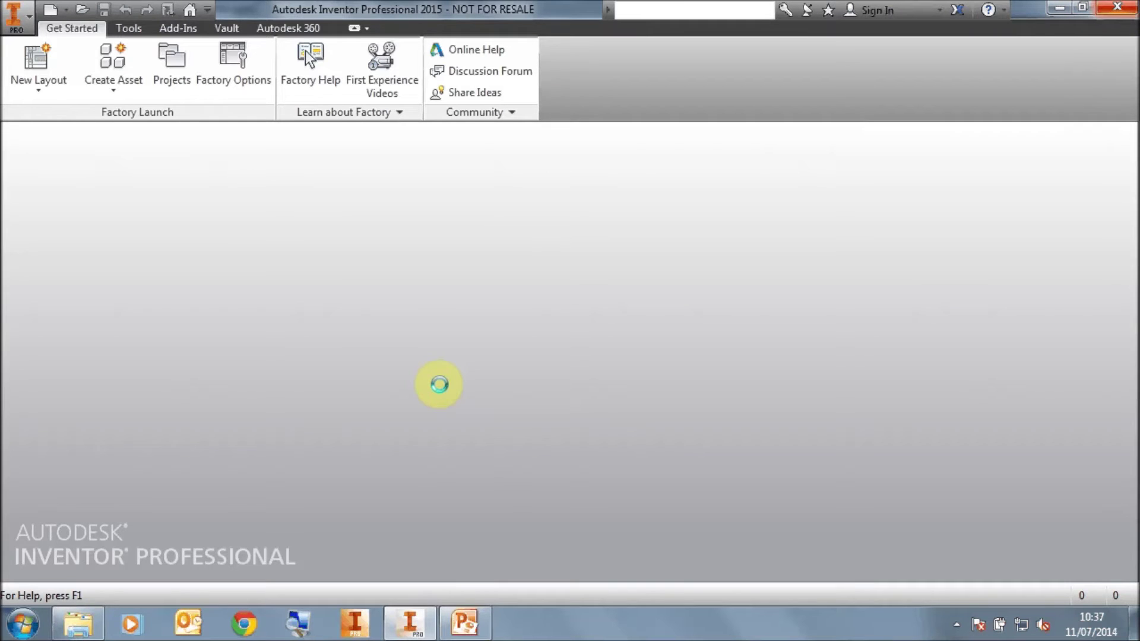
# Launch Style Library Manager 2015 from Start > All Programs > Autodesk > Autodesk Inventor 2015 > Tools.
pyautogui.click(18, 630)
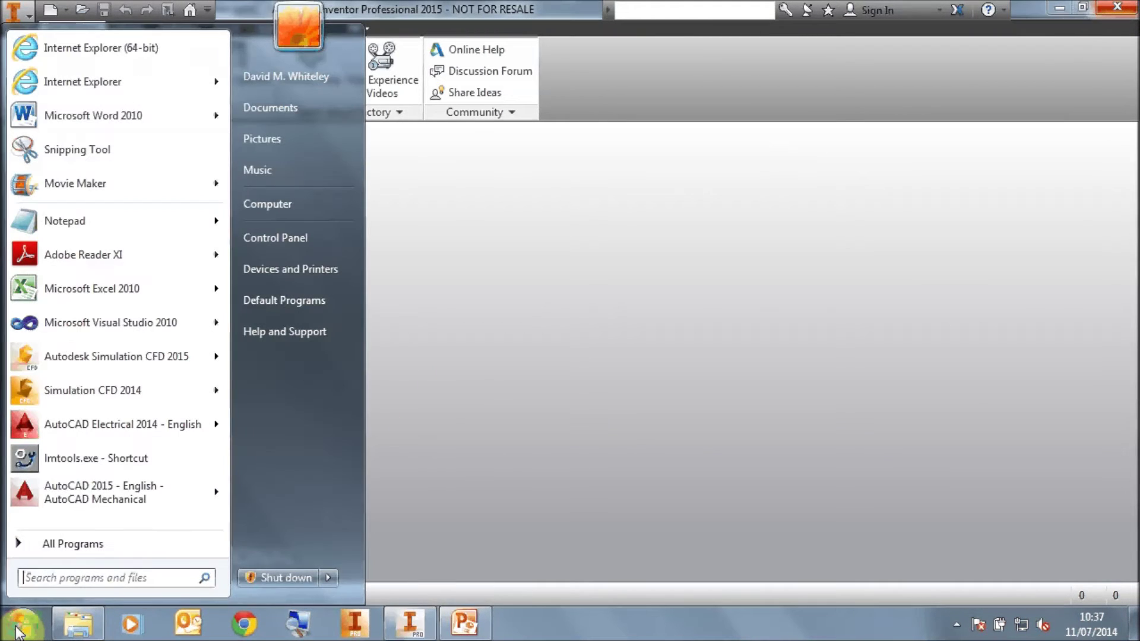
pyautogui.click(63, 545)
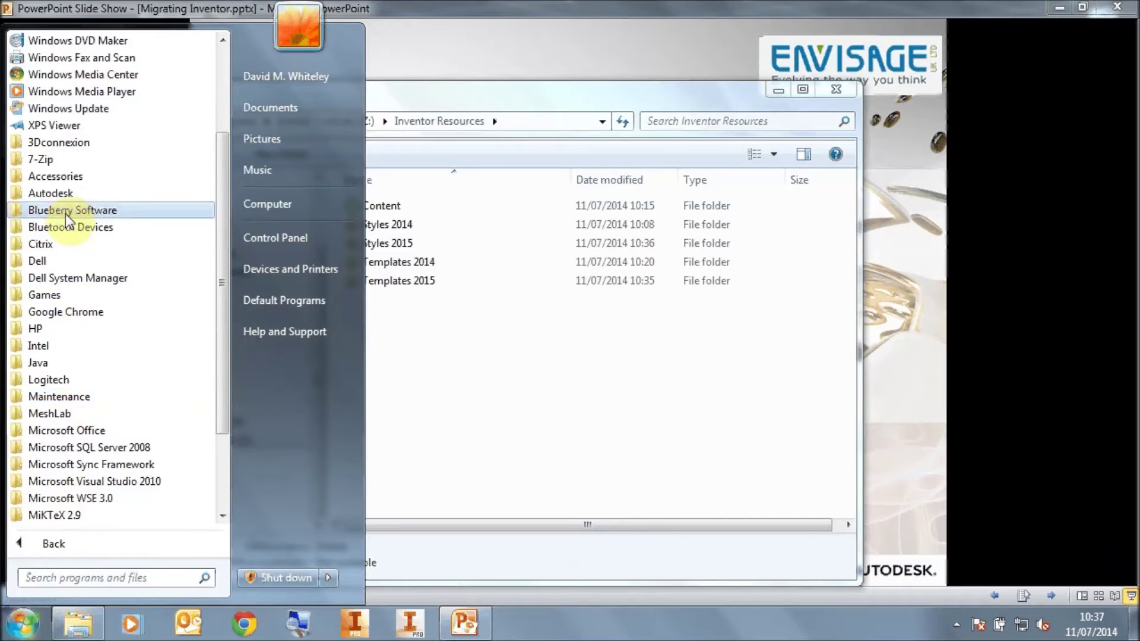
pyautogui.click(50, 193)
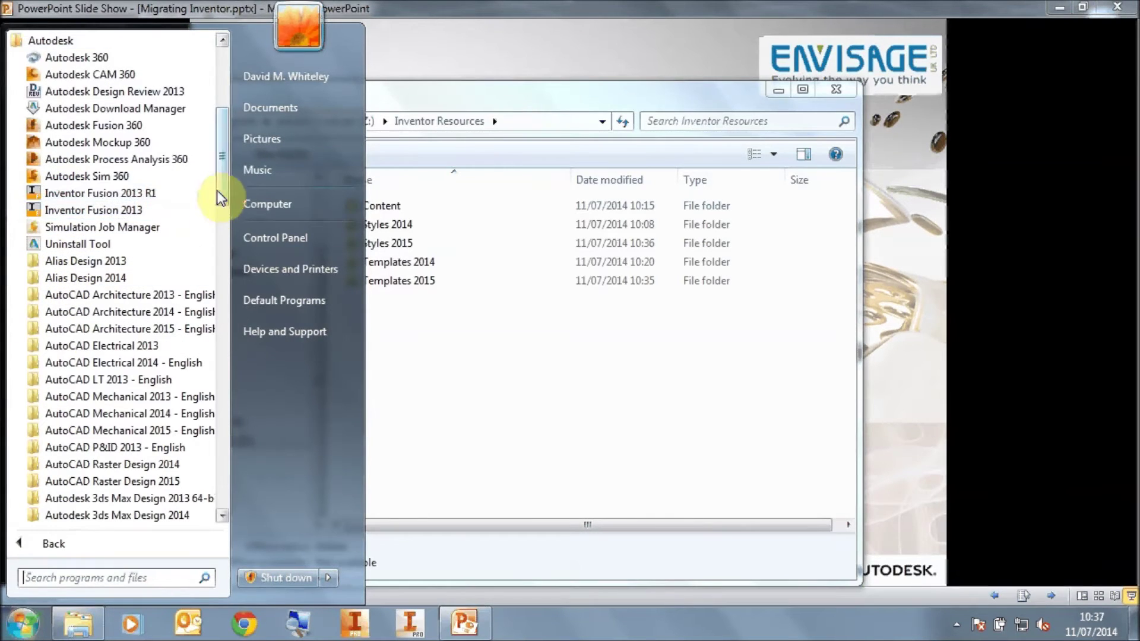
pyautogui.moveTo(216, 190); pyautogui.dragTo(207, 297)
pyautogui.click(105, 194)
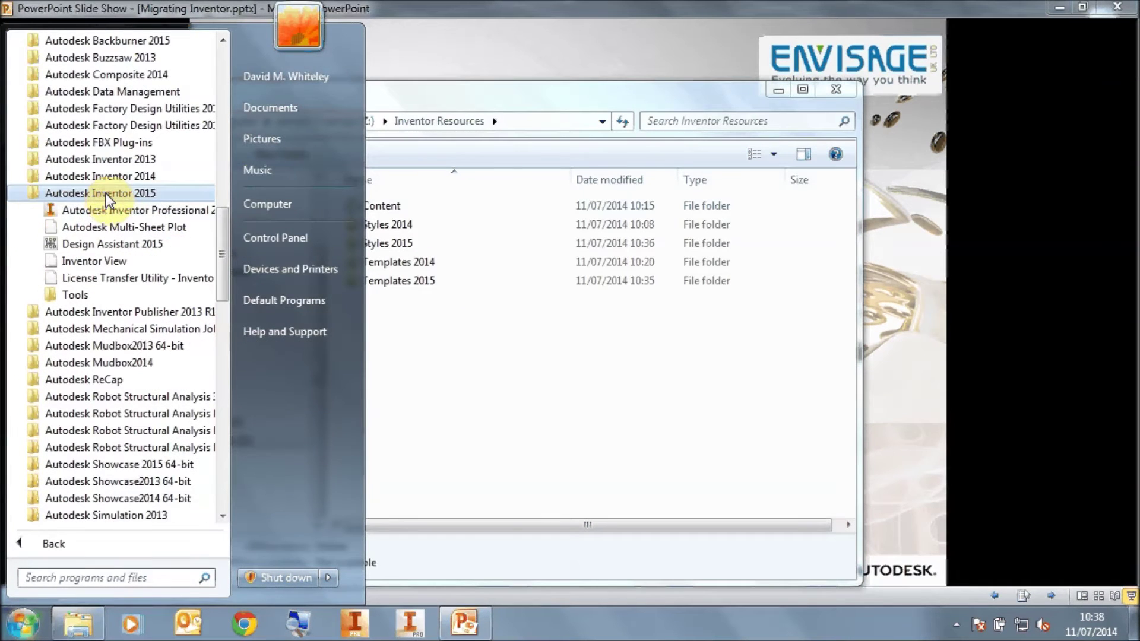
pyautogui.click(58, 293)
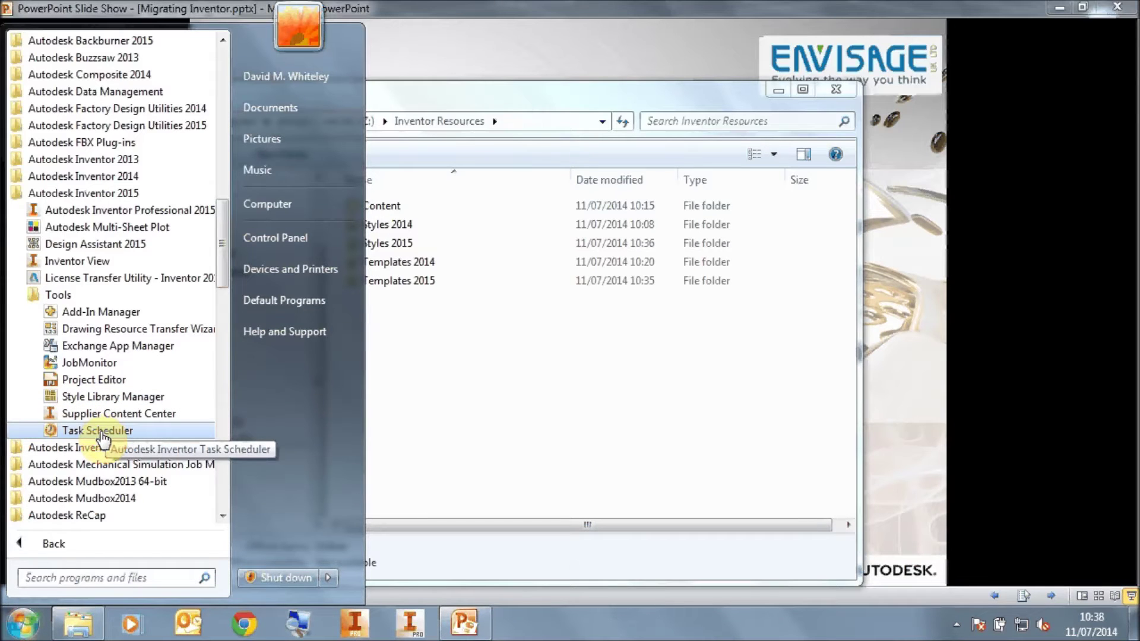
pyautogui.click(94, 399)
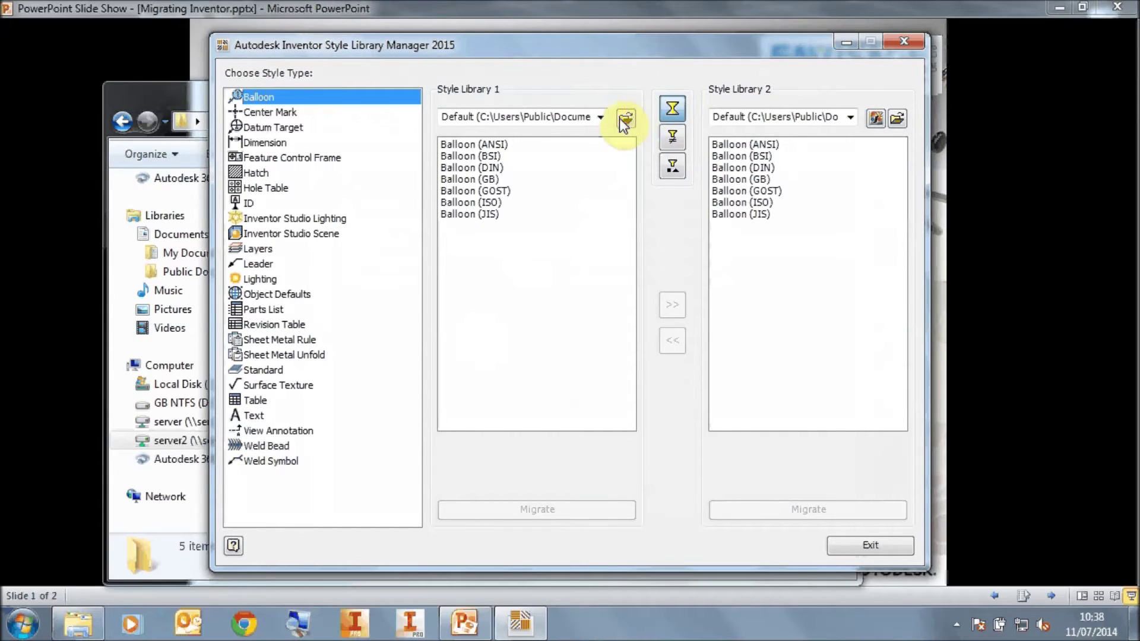
# Open the Browse For Folder dialog to pick a new location for Style Library 1.
pyautogui.click(625, 118)
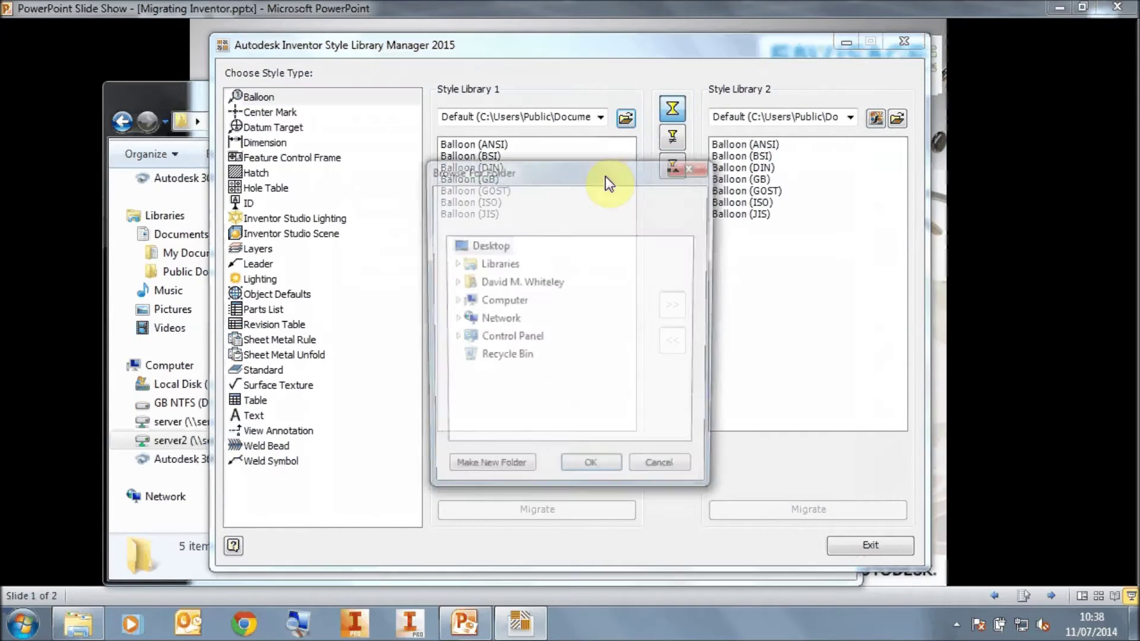
# Choose Z:\Inventor Resources\Styles 2015 as Style Library 1 and start its migration.
pyautogui.click(454, 301)
pyautogui.click(463, 394)
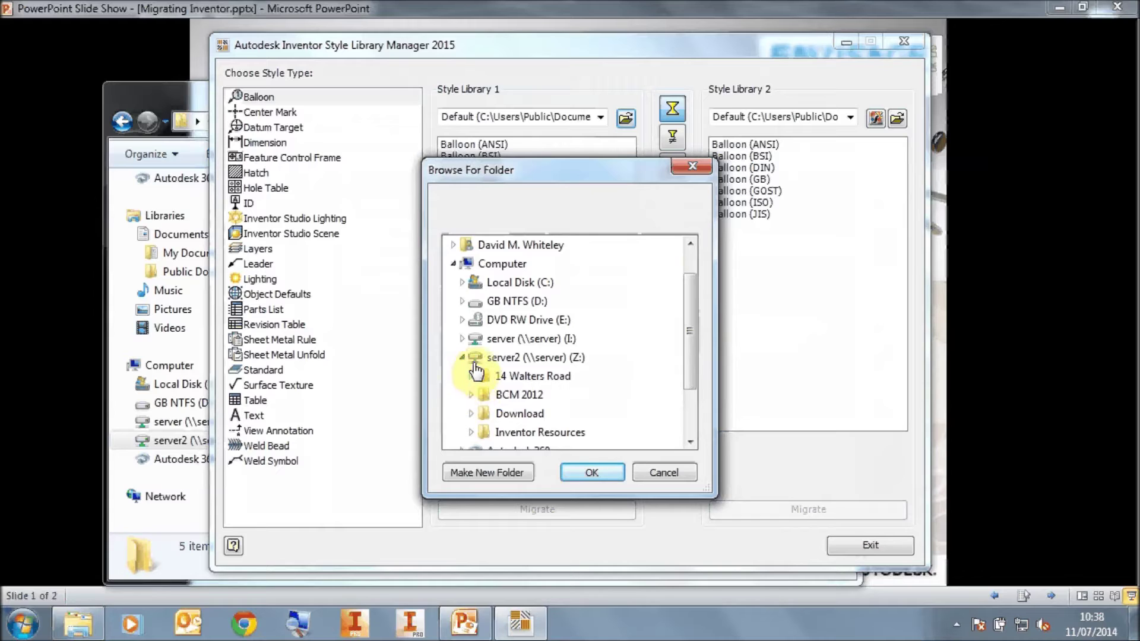
pyautogui.click(471, 432)
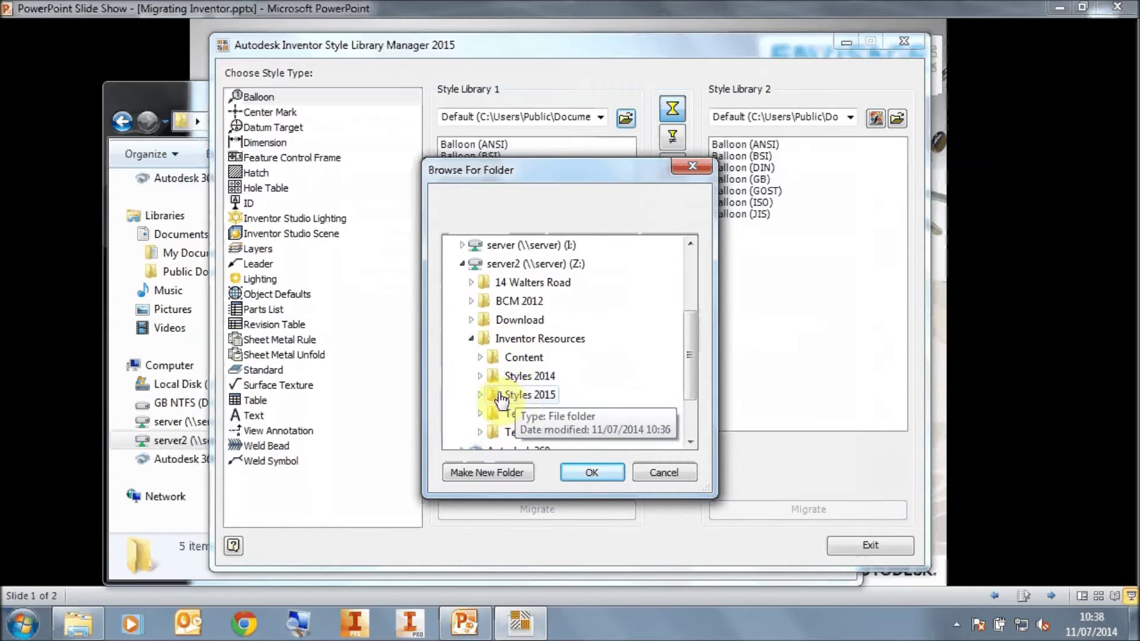
pyautogui.click(501, 395)
pyautogui.click(585, 471)
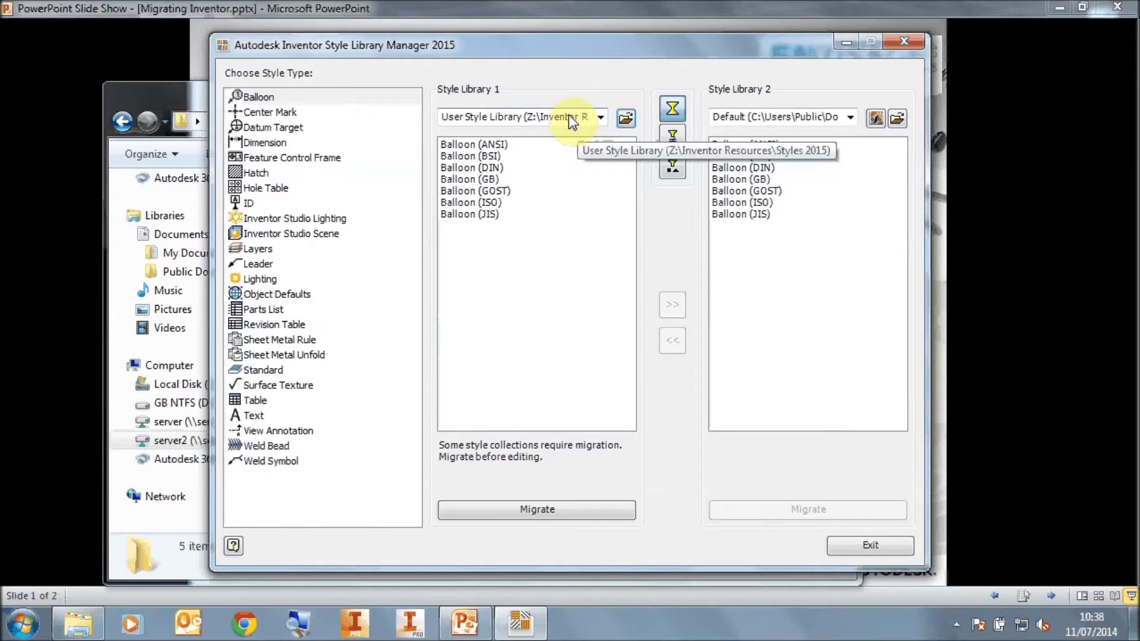
pyautogui.click(537, 512)
# Confirm migration of the 25 style collections, dismiss the result and exit the manager.
pyautogui.click(652, 427)
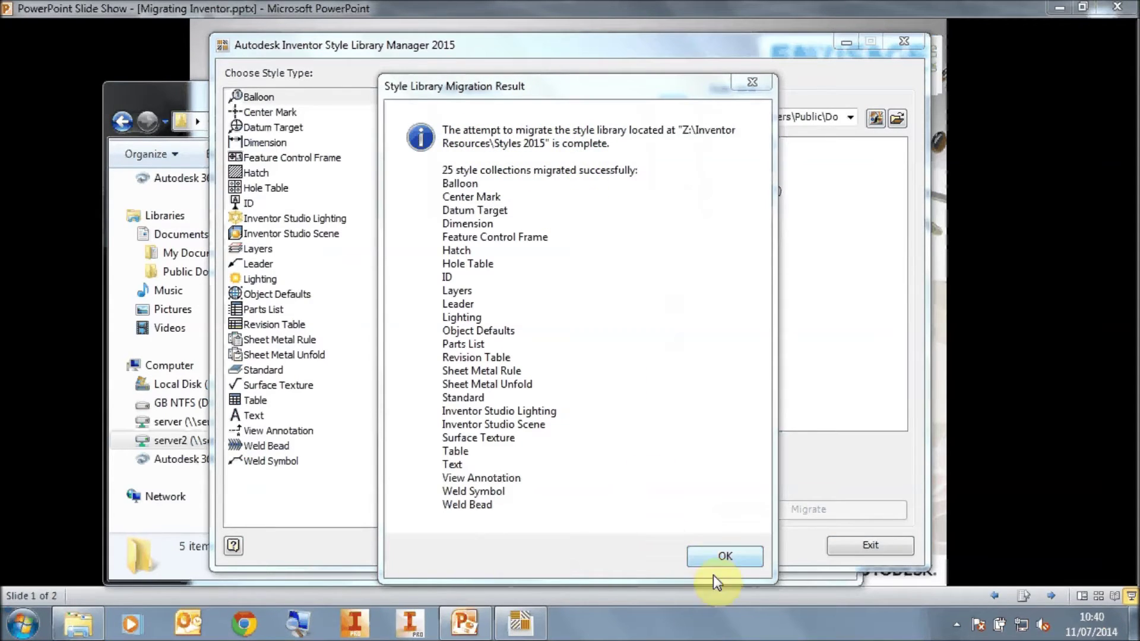
pyautogui.click(714, 556)
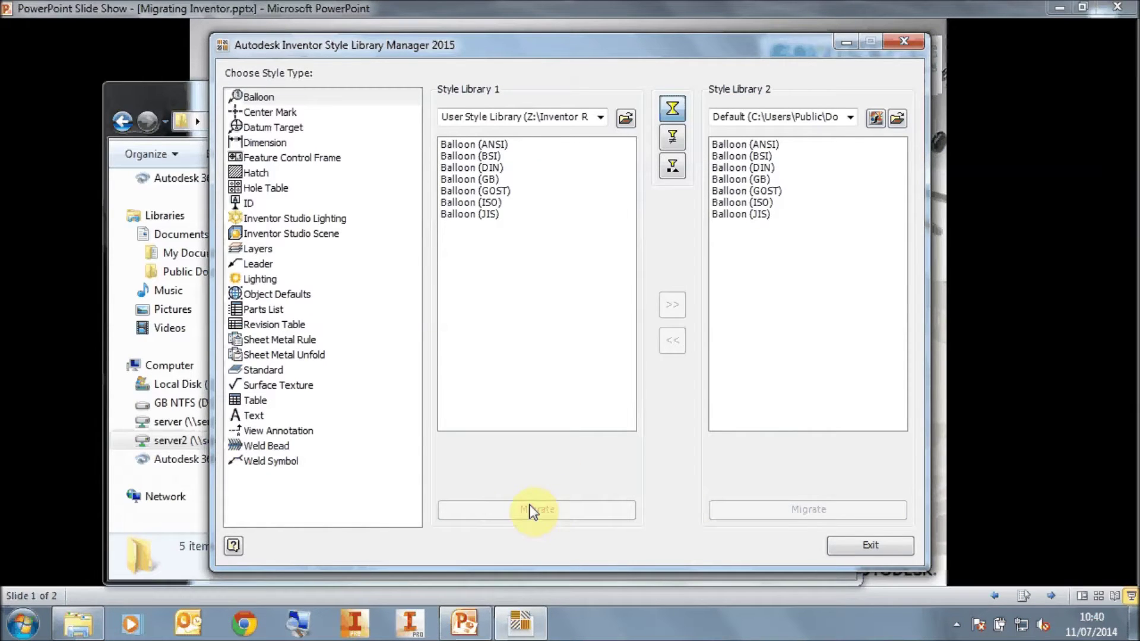
pyautogui.click(866, 552)
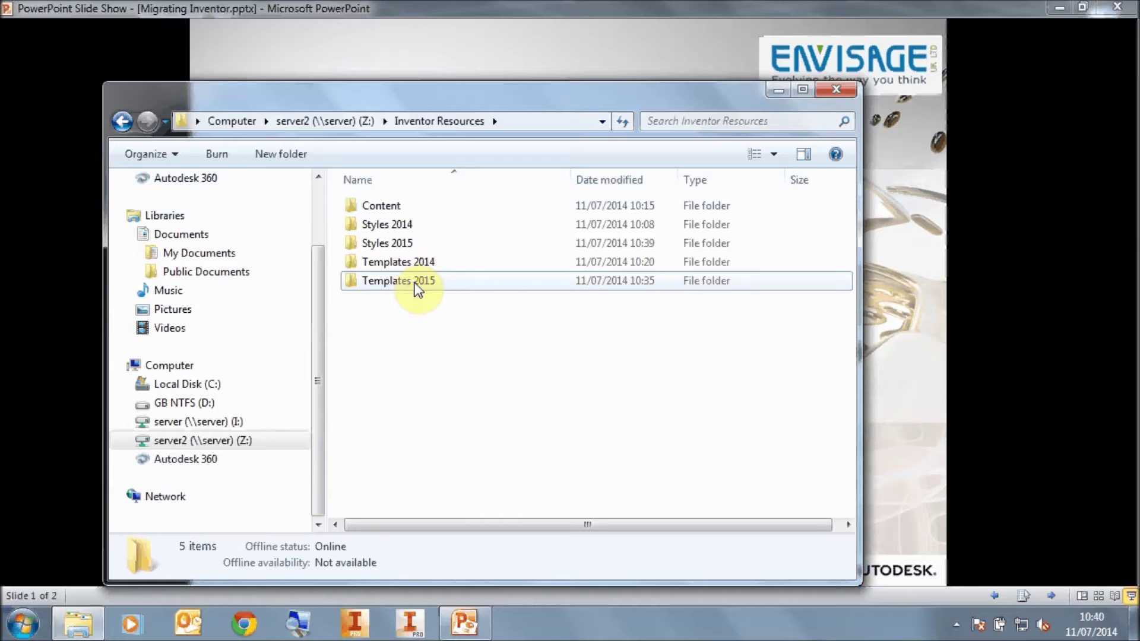
# Launch Task Scheduler from Start > Autodesk > Autodesk Inventor 2015 > Tools and open Create Task.
pyautogui.moveTo(419, 289)
pyautogui.click(22, 623)
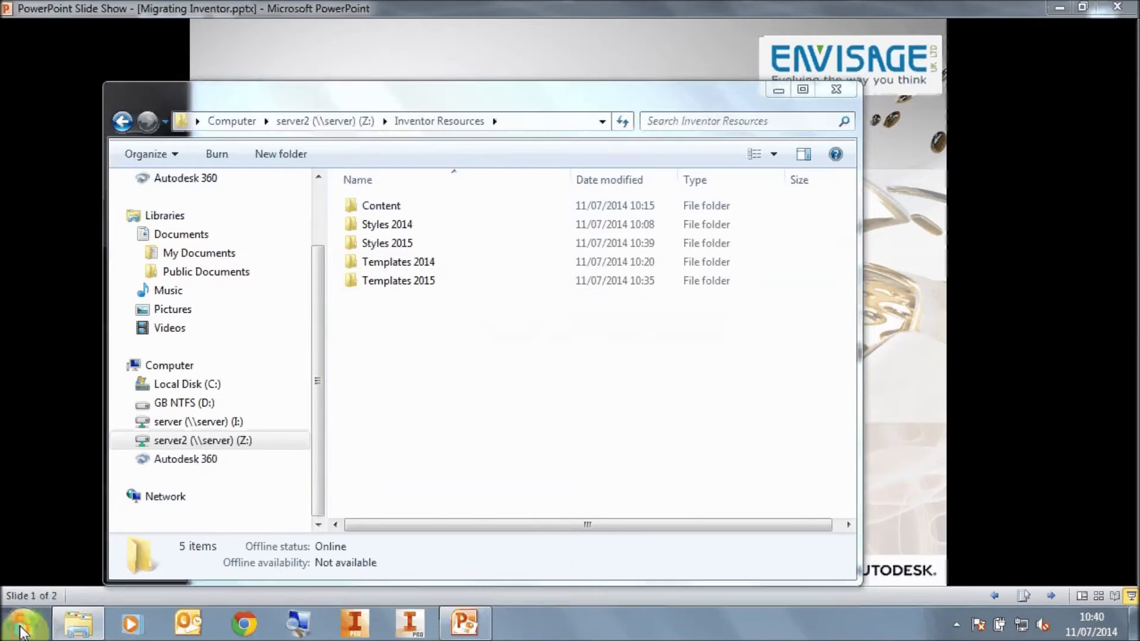
pyautogui.click(56, 549)
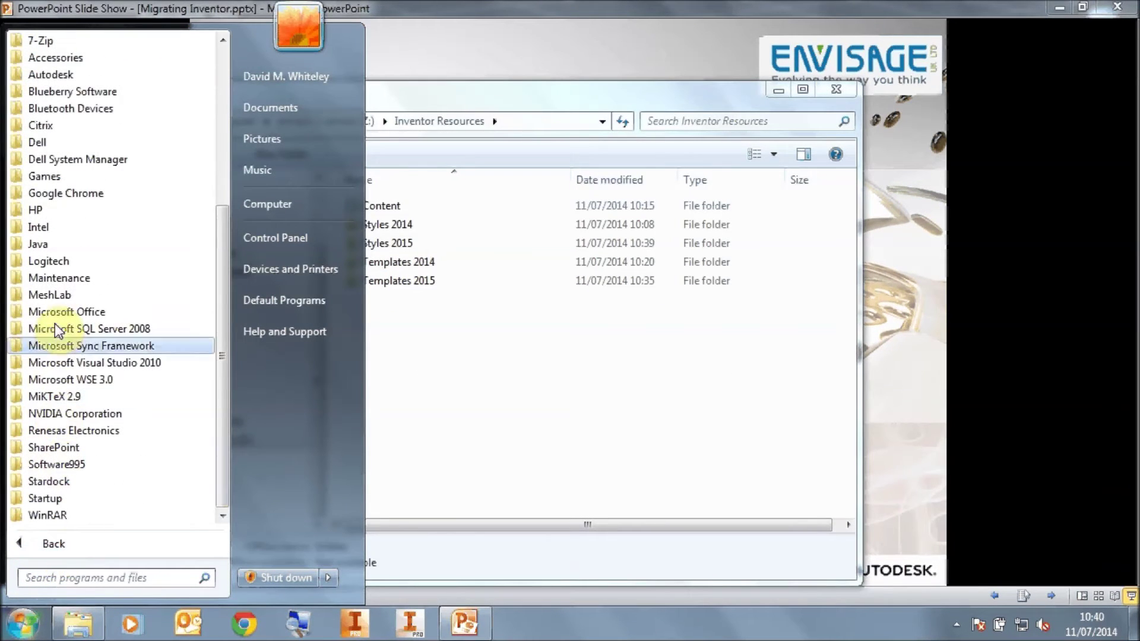
pyautogui.click(50, 76)
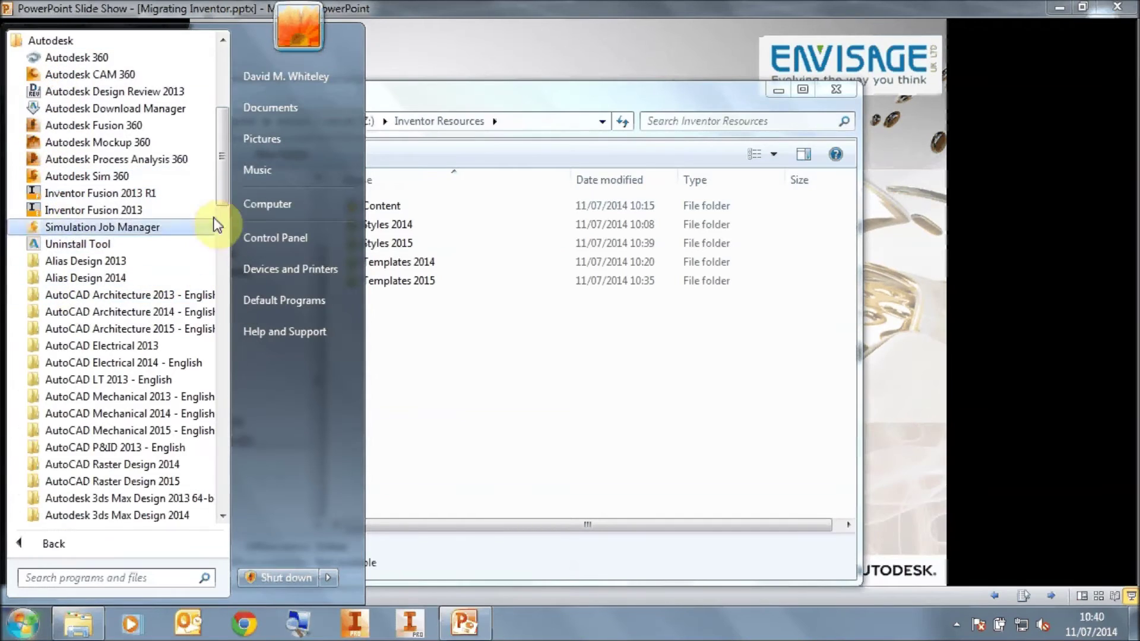
pyautogui.scroll(-7, 219, 253)
pyautogui.click(113, 395)
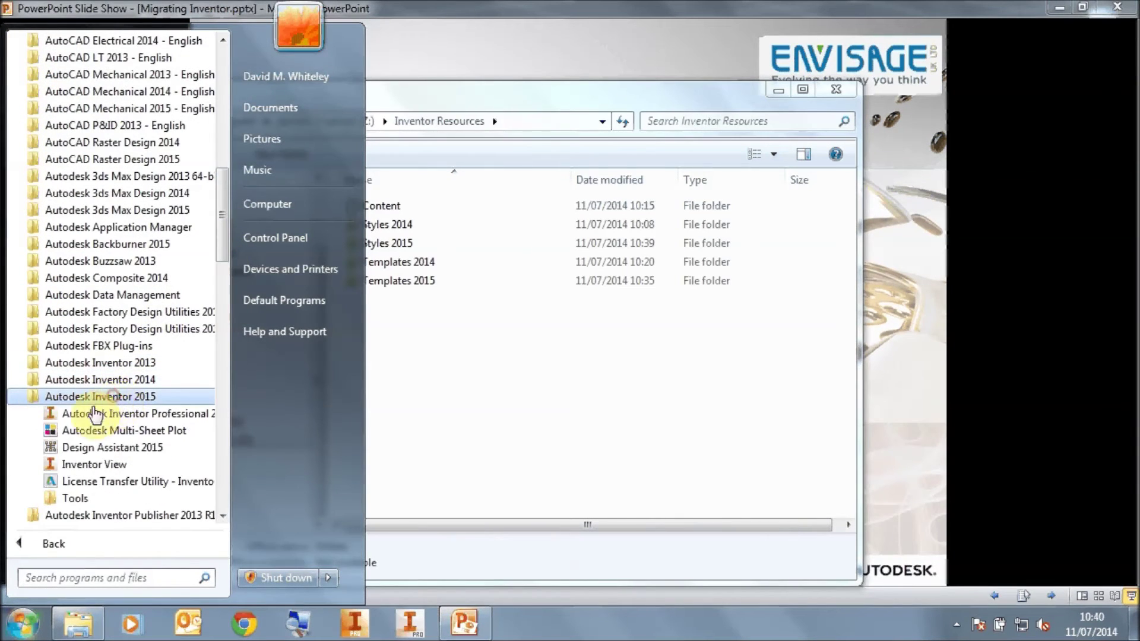
pyautogui.click(54, 497)
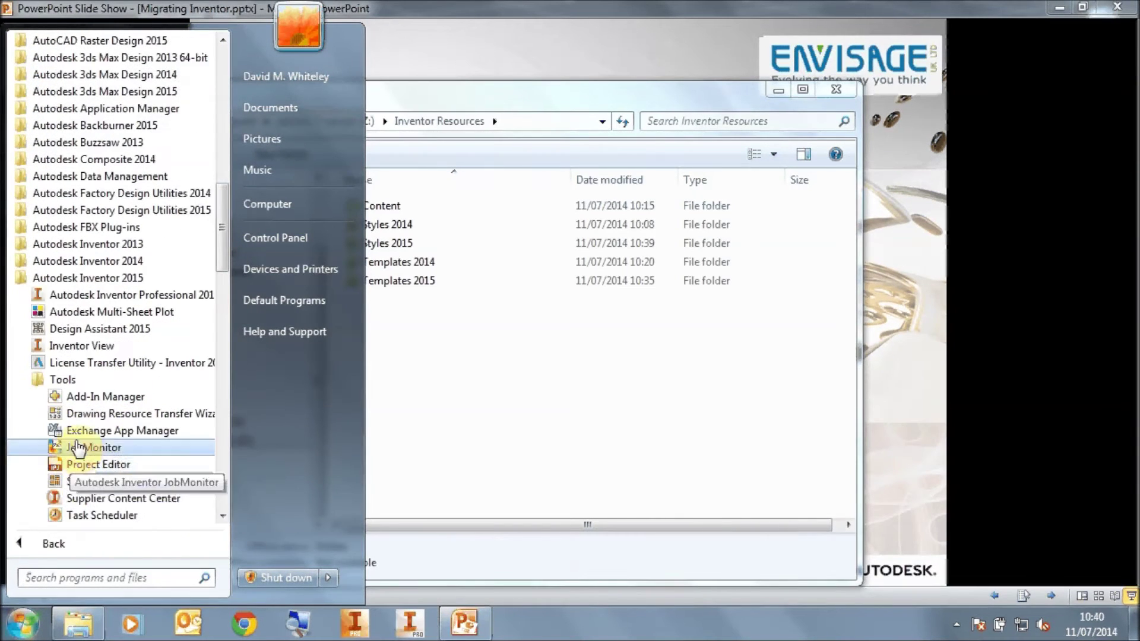
pyautogui.click(83, 515)
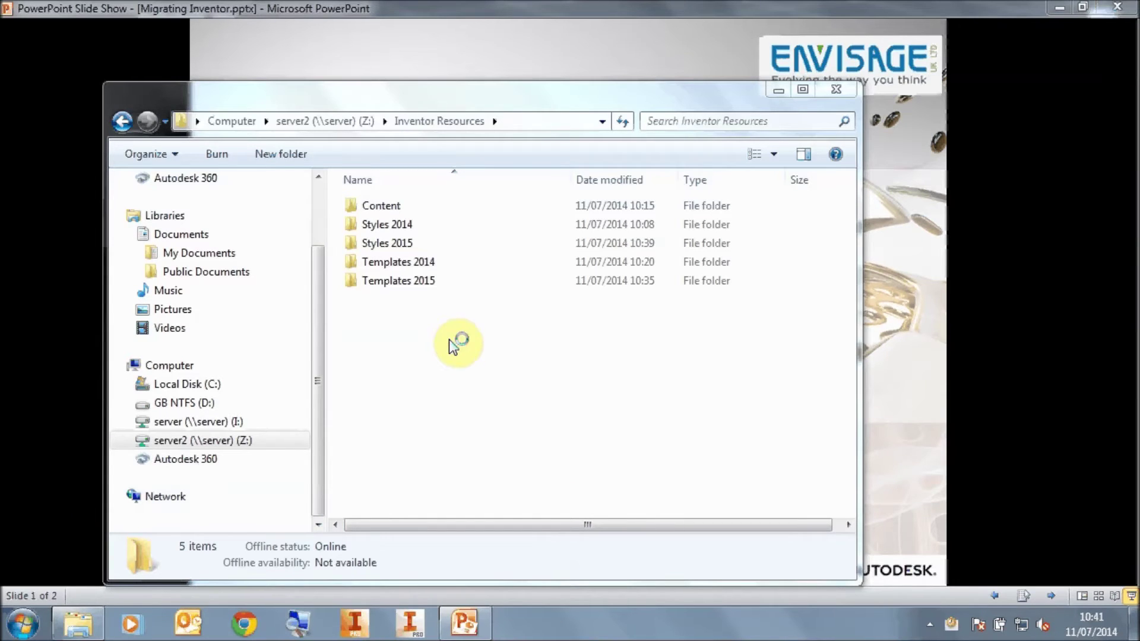
pyautogui.moveTo(356, 59); pyautogui.dragTo(410, 72)
pyautogui.click(193, 97)
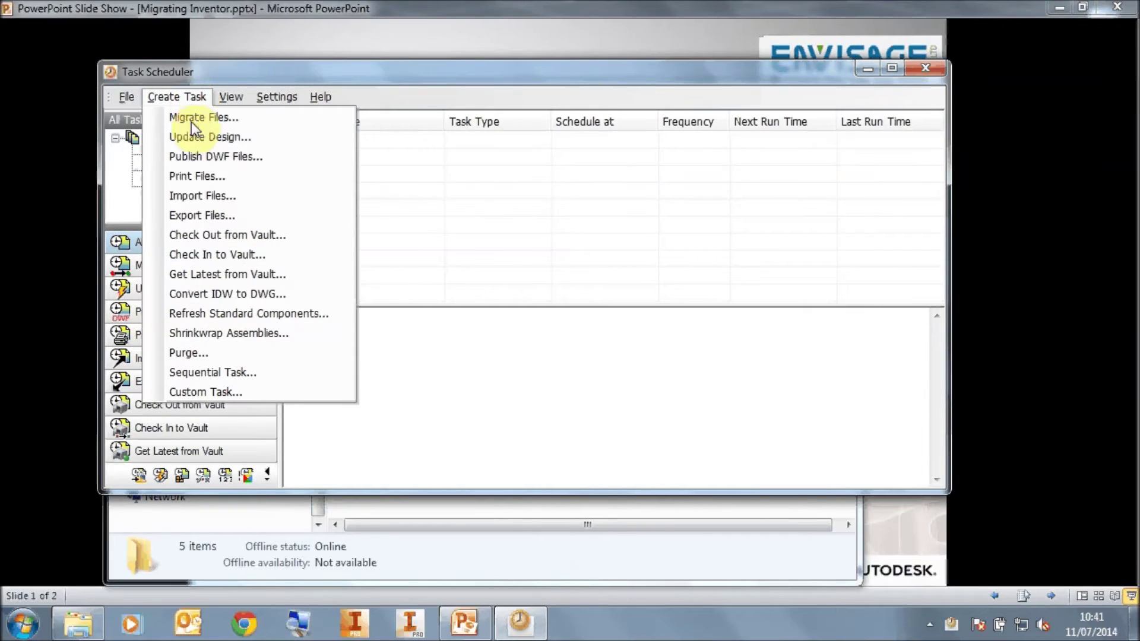
# Create a Migrate Files task with Z:\Inventor Resources\Templates 2015 as its folder.
pyautogui.click(191, 123)
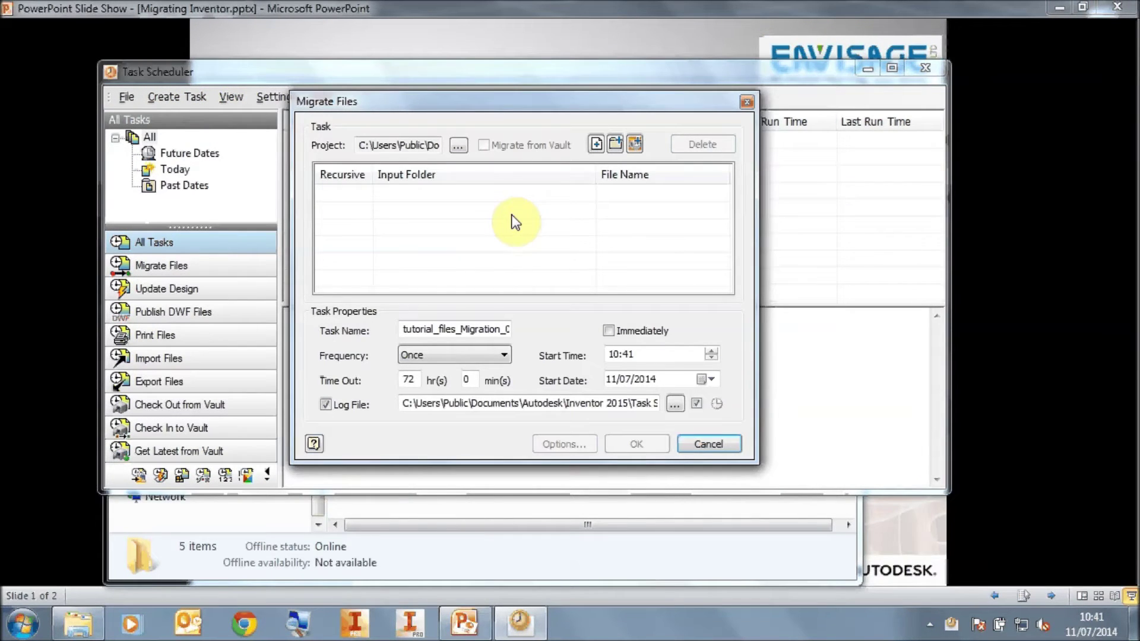
pyautogui.click(615, 145)
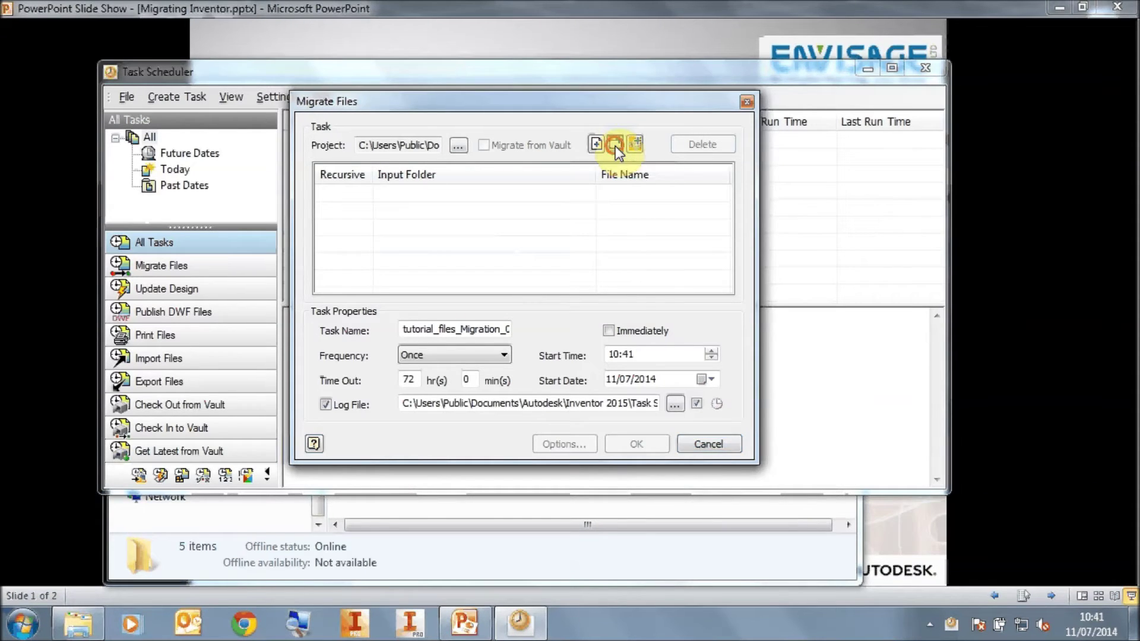
pyautogui.moveTo(645, 303); pyautogui.dragTo(647, 342)
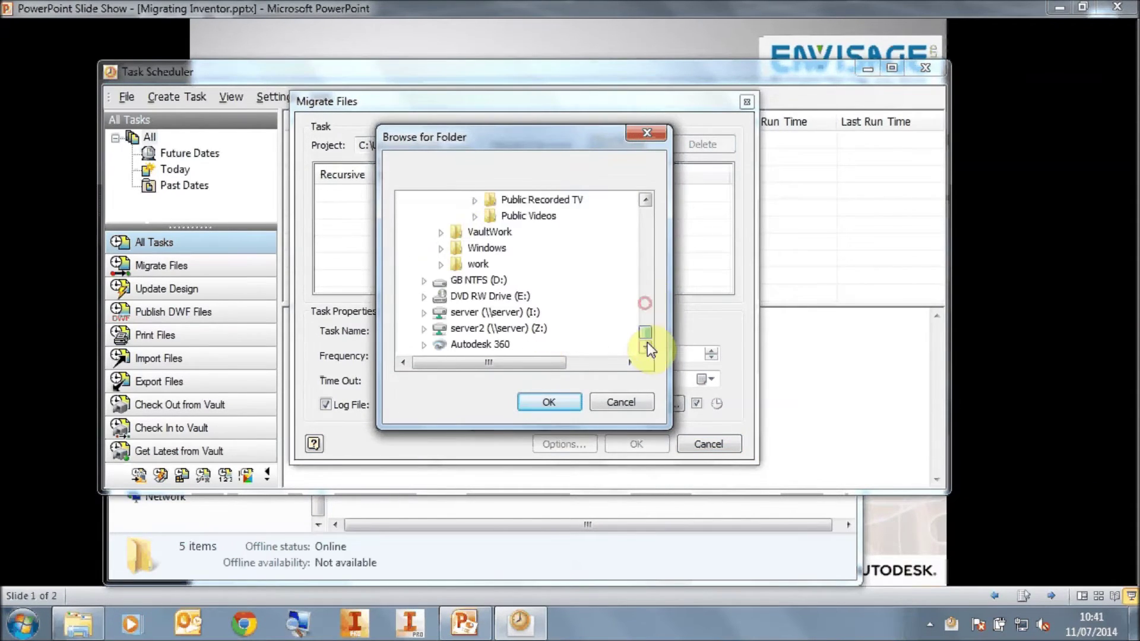
pyautogui.click(423, 328)
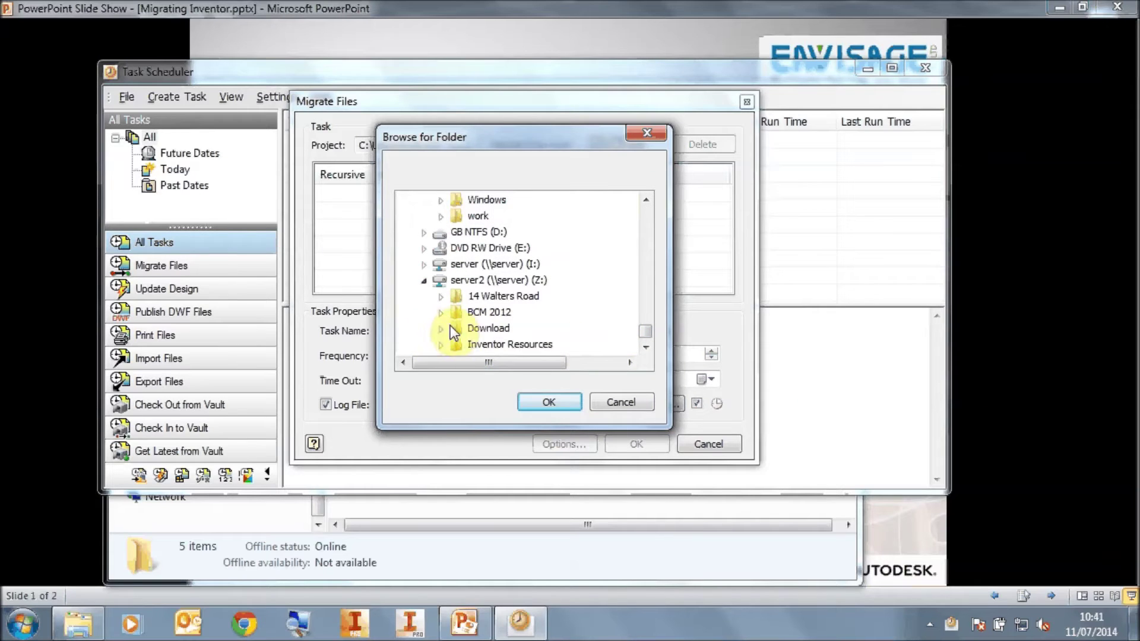
pyautogui.click(441, 345)
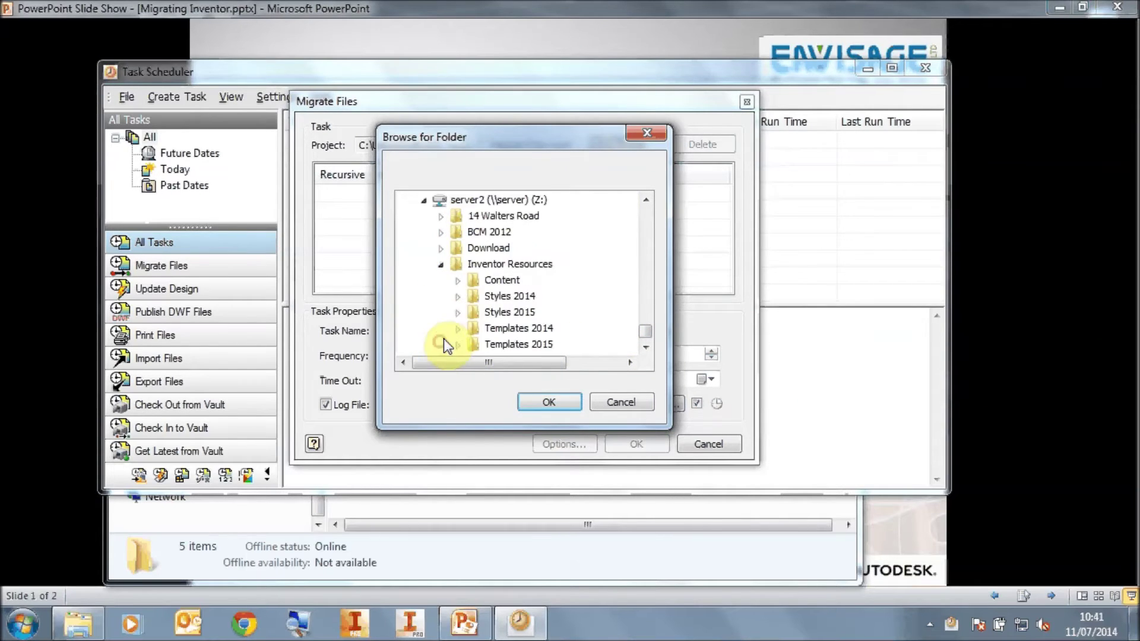
pyautogui.click(506, 344)
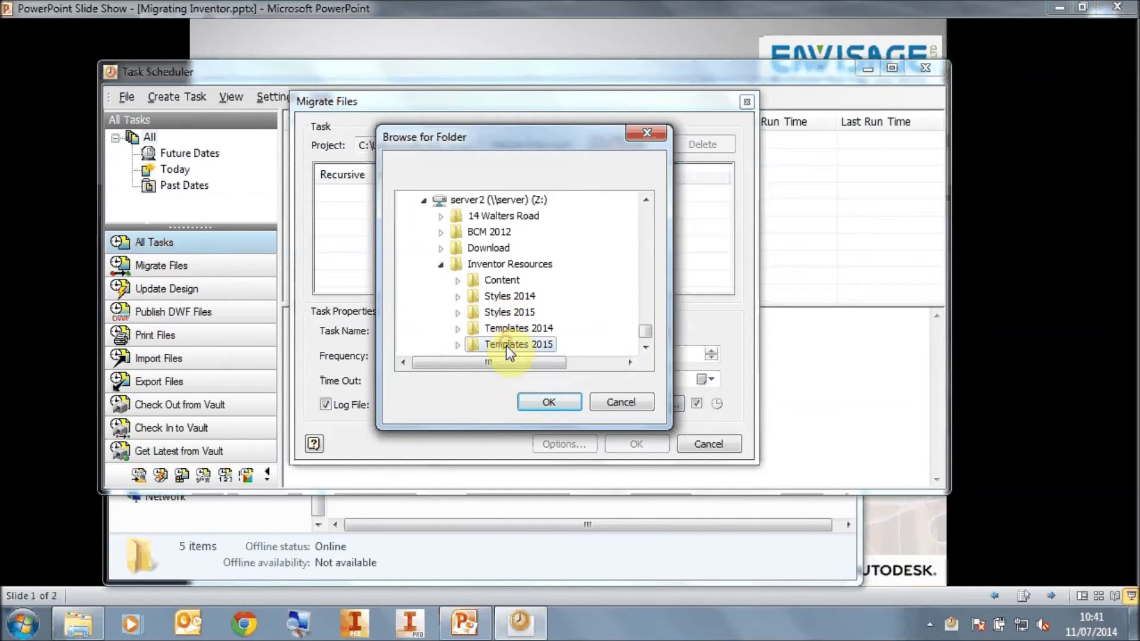
pyautogui.click(541, 404)
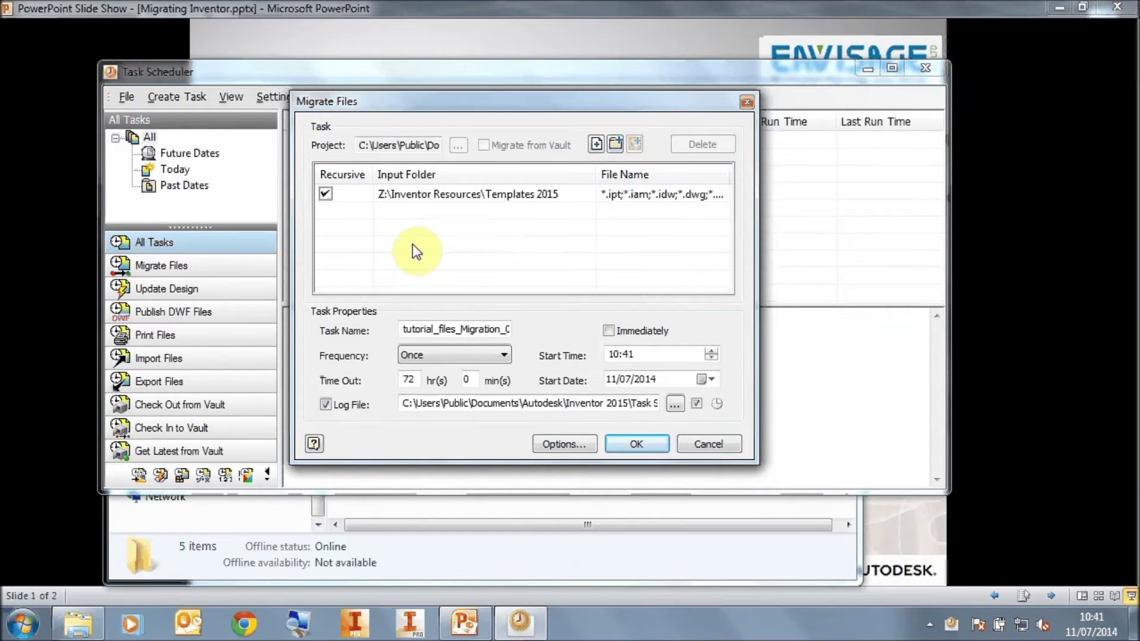
# Set the task to run immediately without a log file, with Total Rebuild and Purge Old Versions.
pyautogui.click(609, 331)
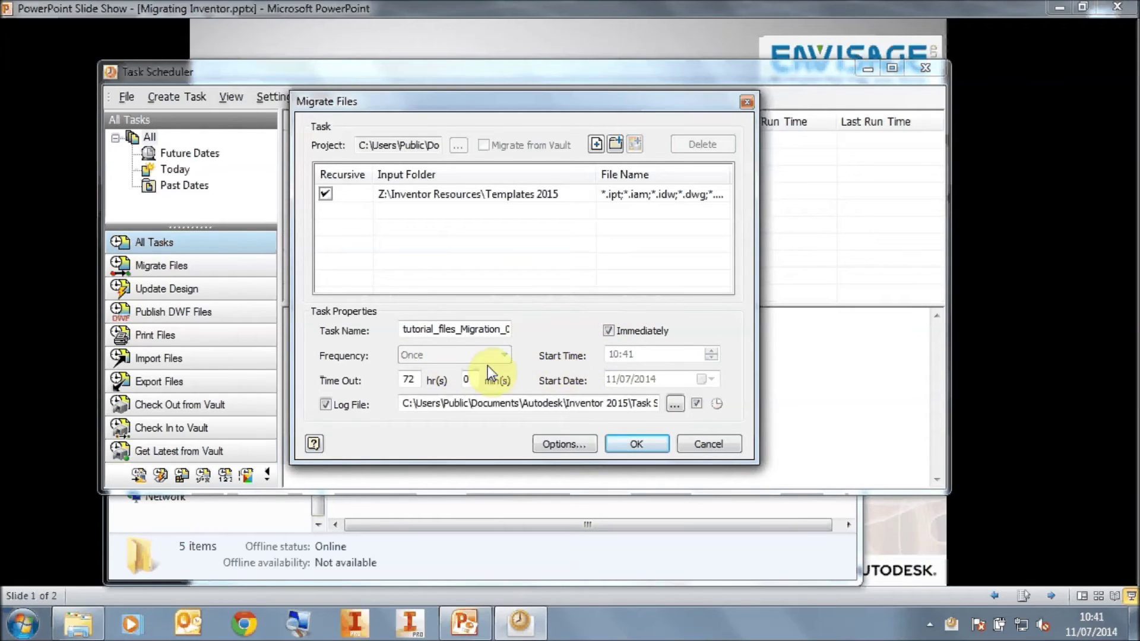
pyautogui.click(327, 404)
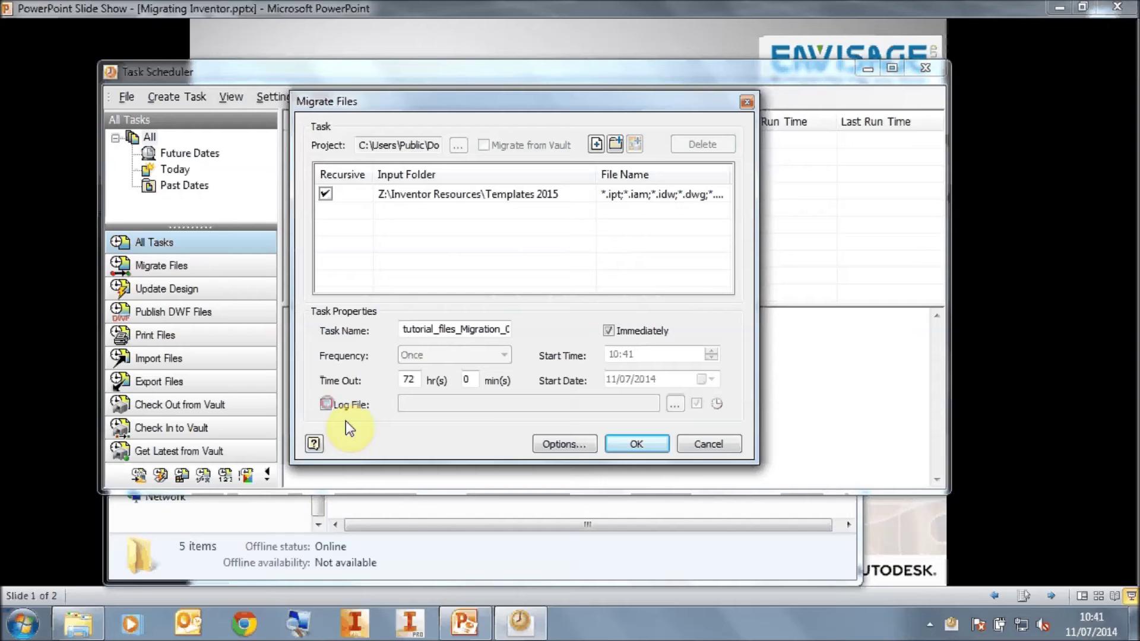
pyautogui.click(549, 444)
pyautogui.click(382, 165)
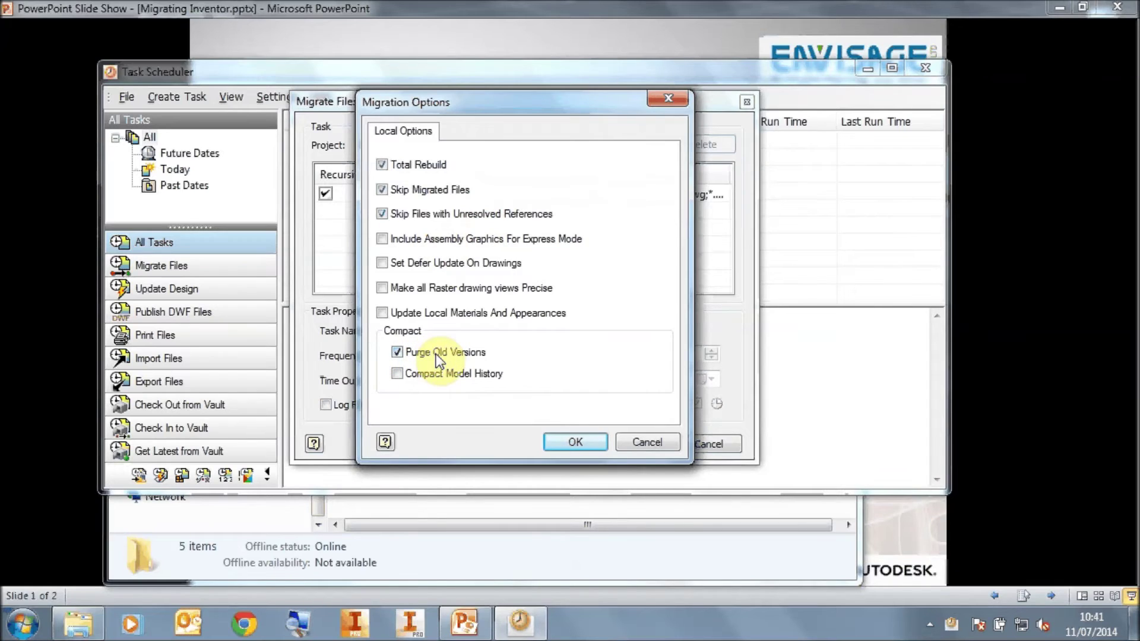
pyautogui.click(561, 441)
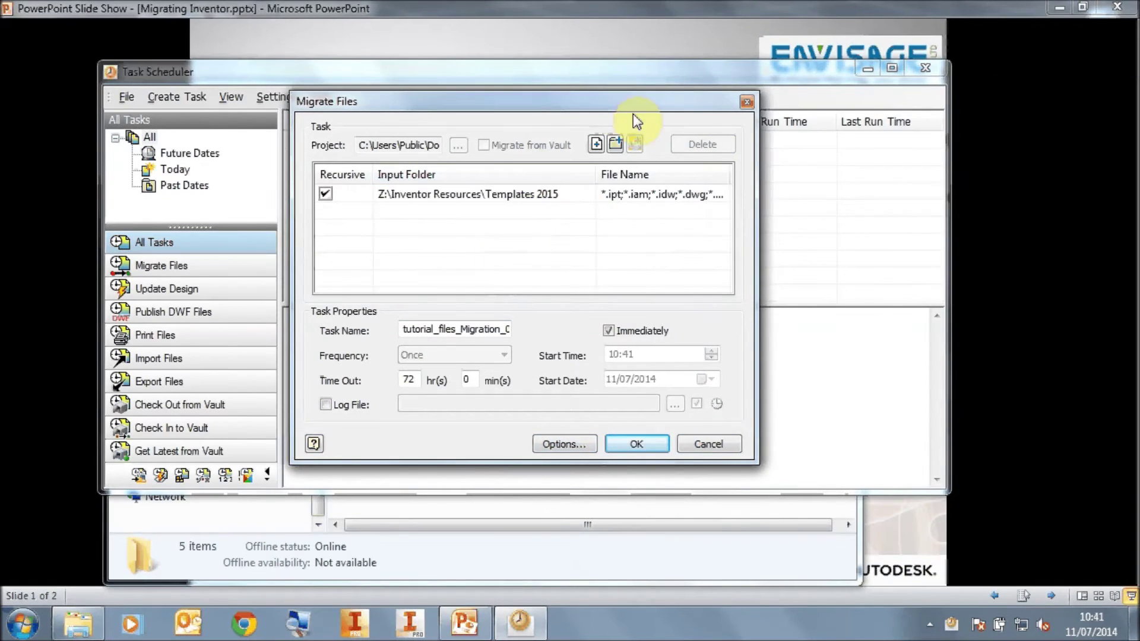
pyautogui.moveTo(622, 102); pyautogui.dragTo(657, 112)
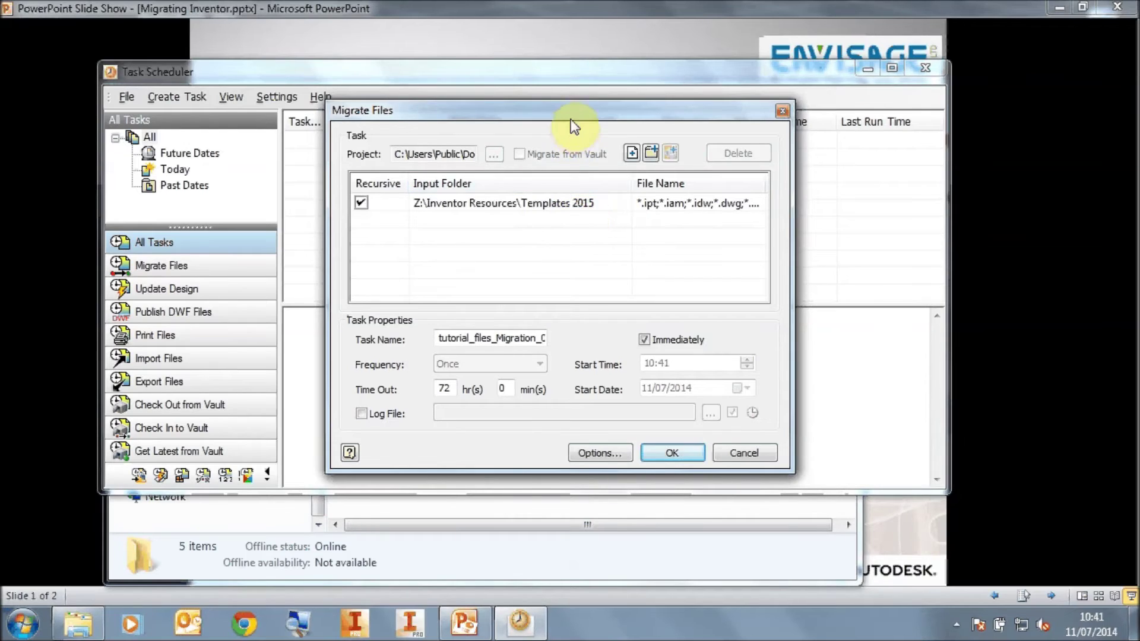
pyautogui.click(77, 624)
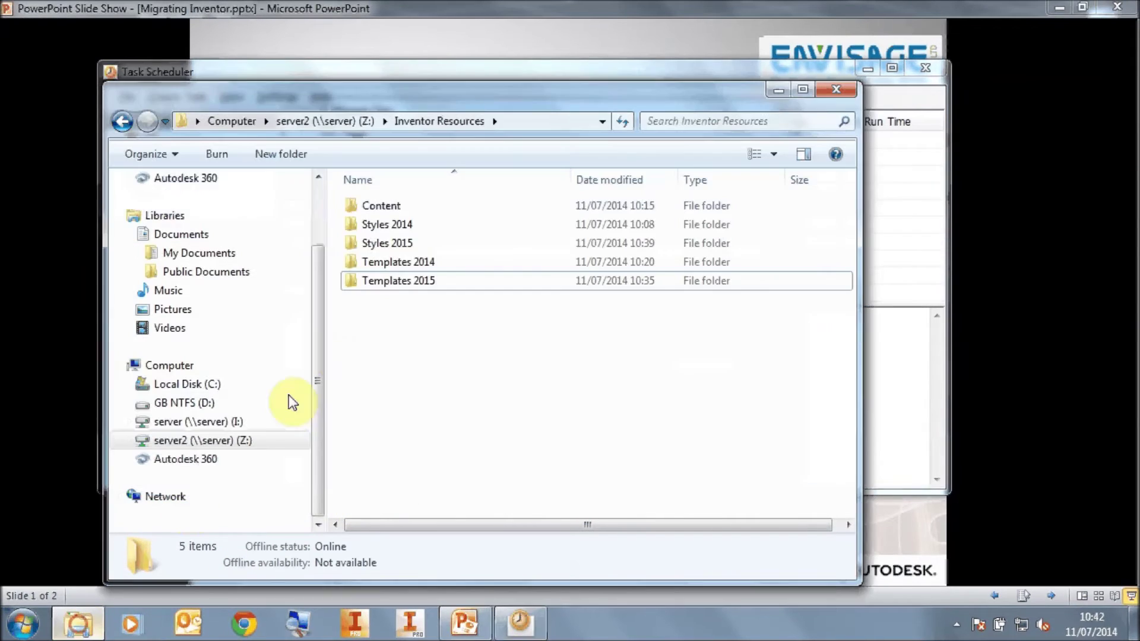
# Clear read-only on Templates 2015 and all its subfolders and files.
pyautogui.rightClick(374, 283)
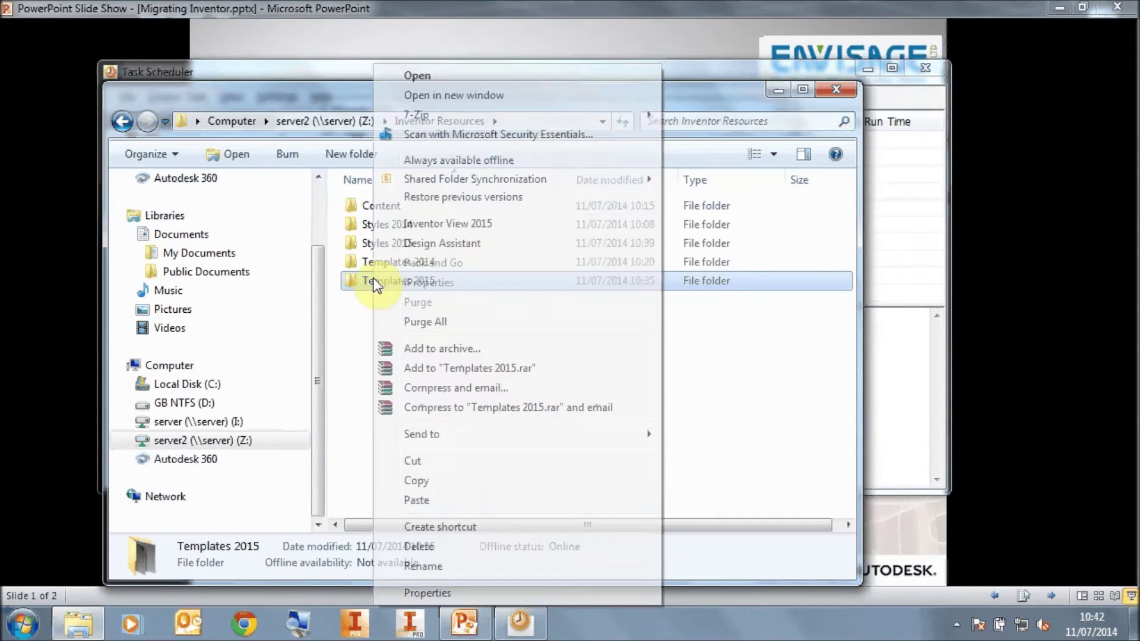
pyautogui.click(419, 592)
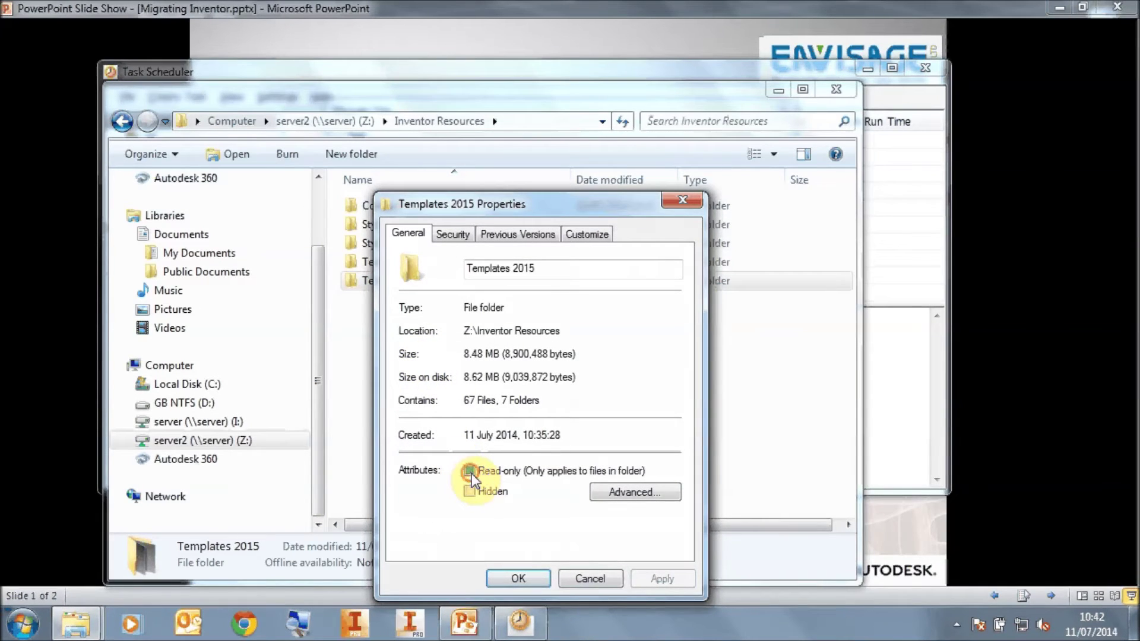
pyautogui.click(519, 578)
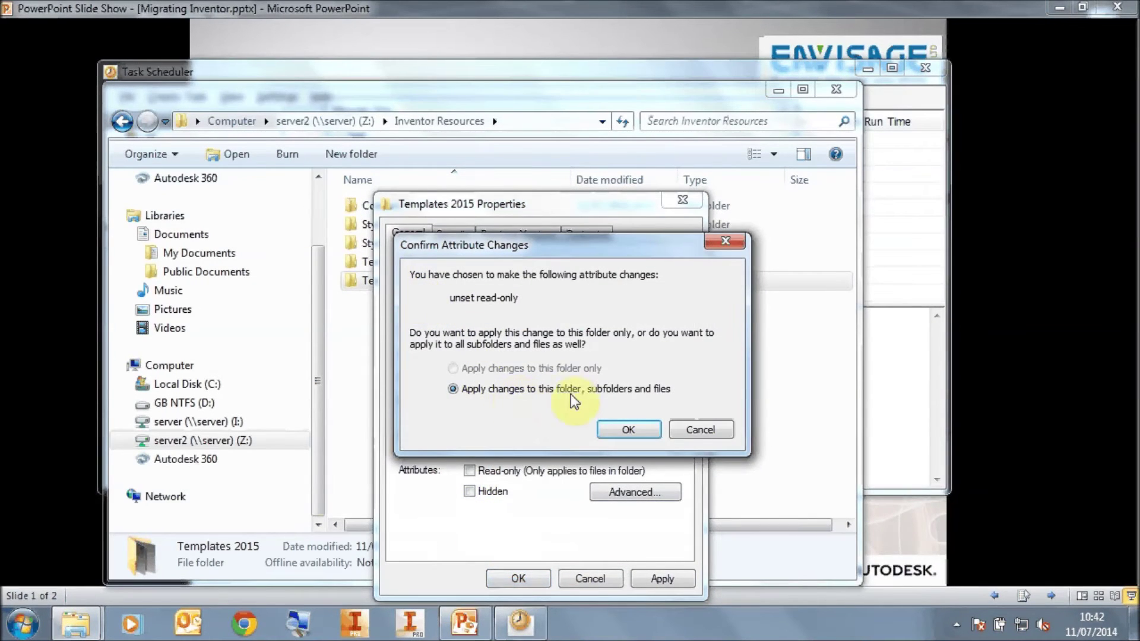
pyautogui.click(615, 427)
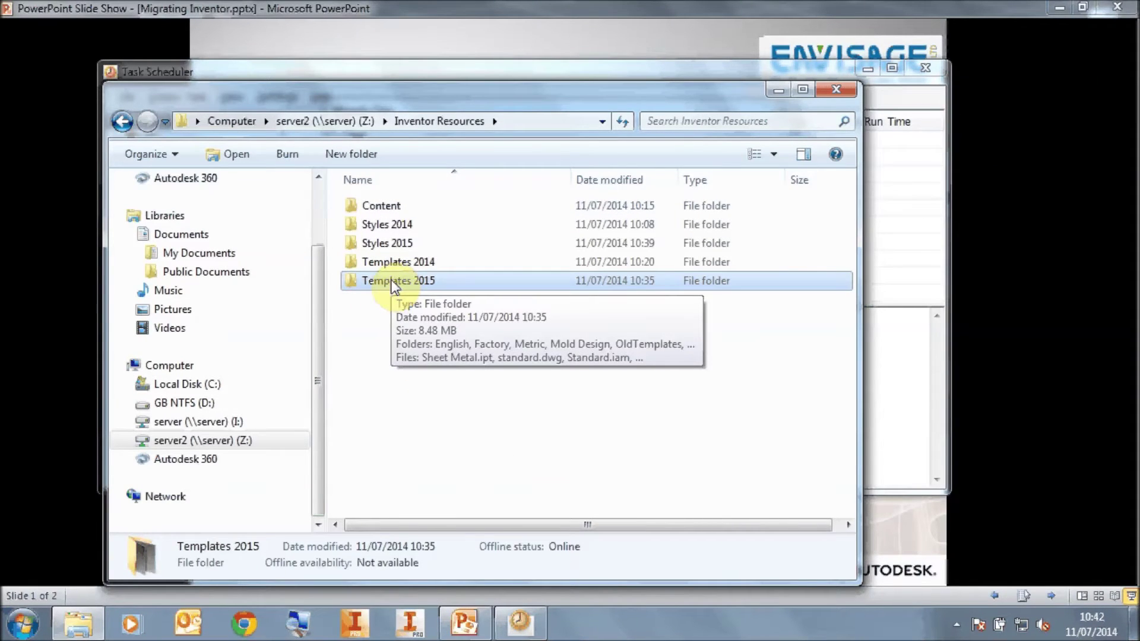
pyautogui.click(660, 70)
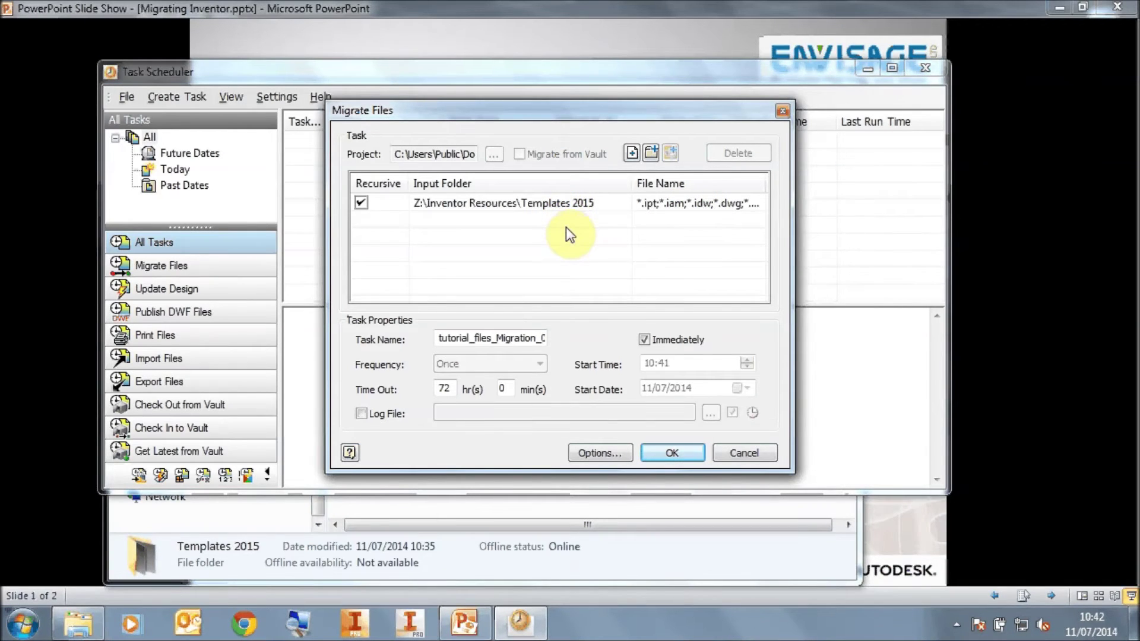
# Delete the OldVersions and OldTemplates subfolders inside Templates 2015.
pyautogui.click(77, 623)
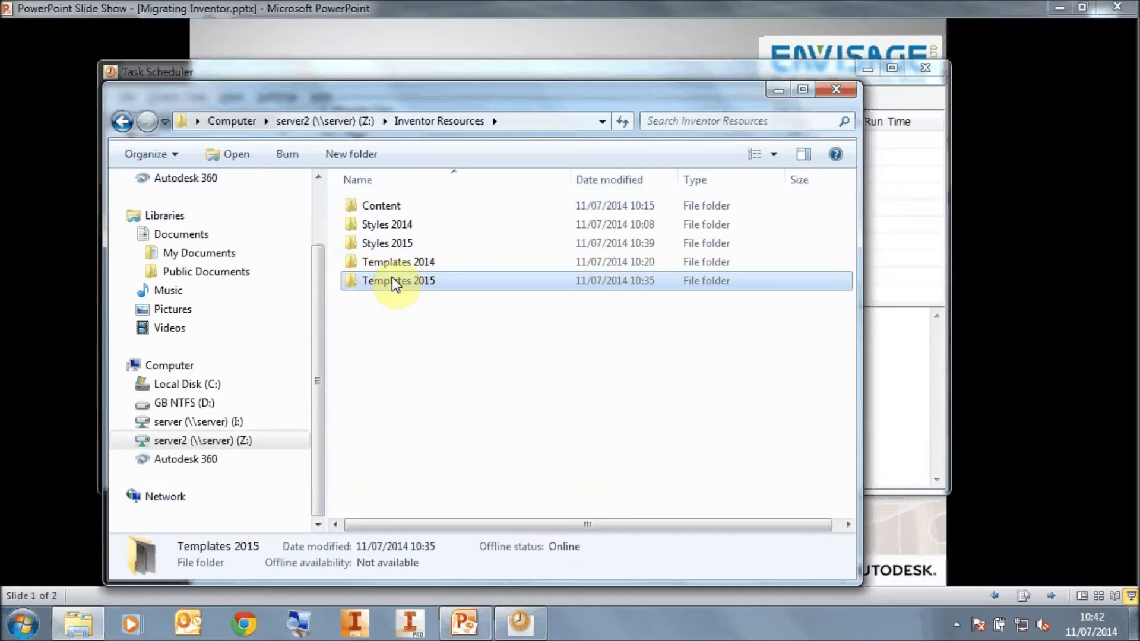
pyautogui.doubleClick(392, 278)
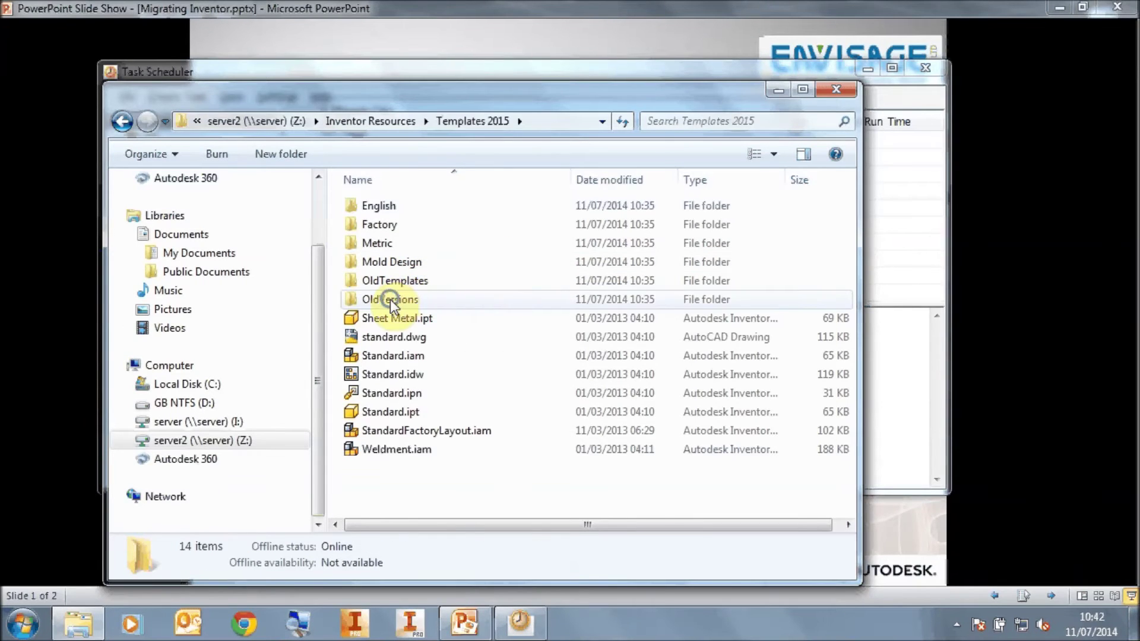
pyautogui.rightClick(390, 299)
pyautogui.click(447, 545)
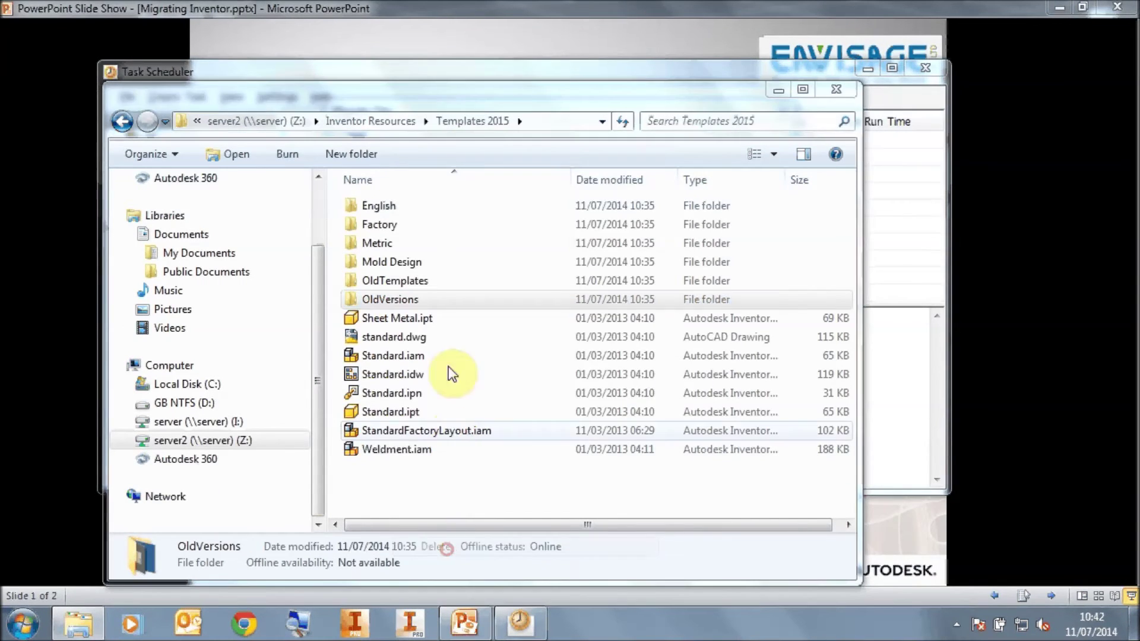
pyautogui.click(643, 380)
pyautogui.rightClick(379, 278)
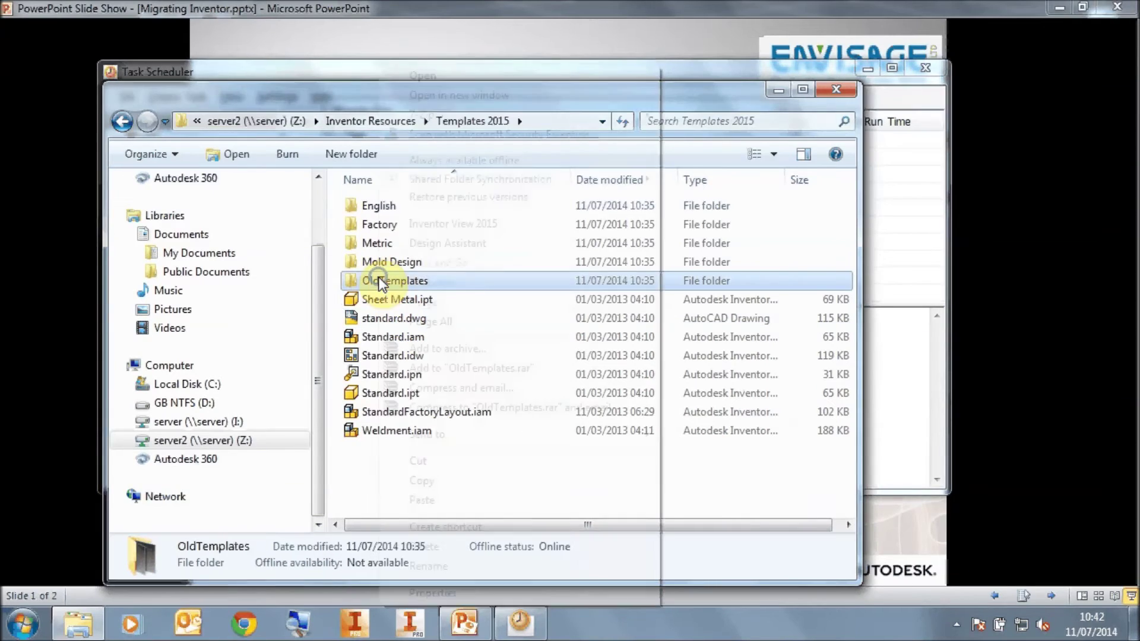
pyautogui.click(423, 545)
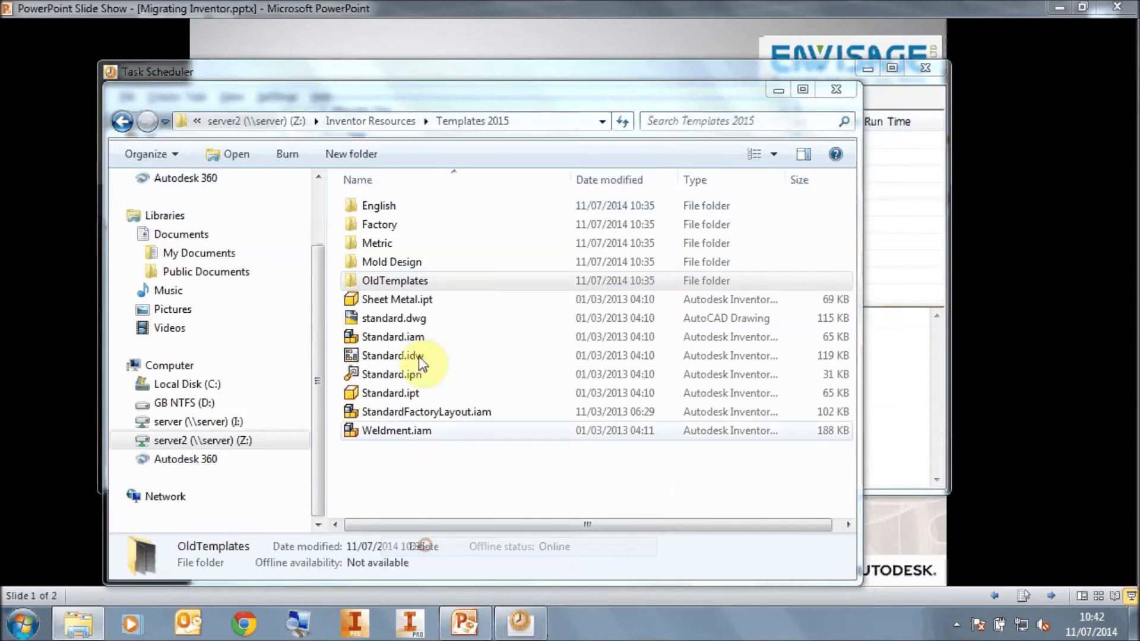
pyautogui.click(611, 383)
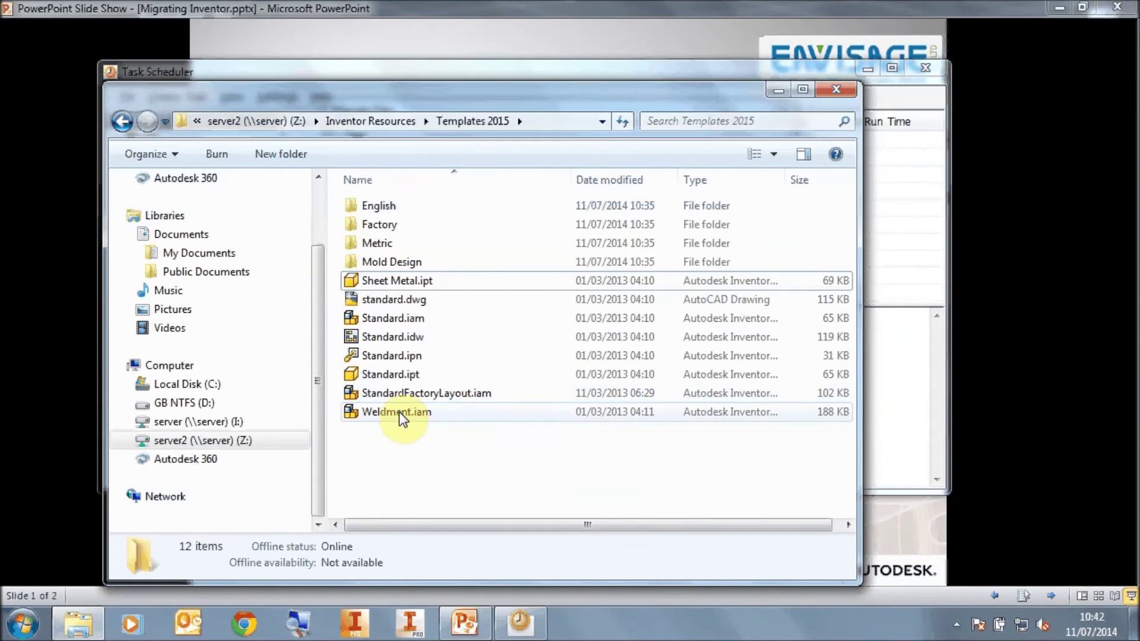
pyautogui.click(566, 68)
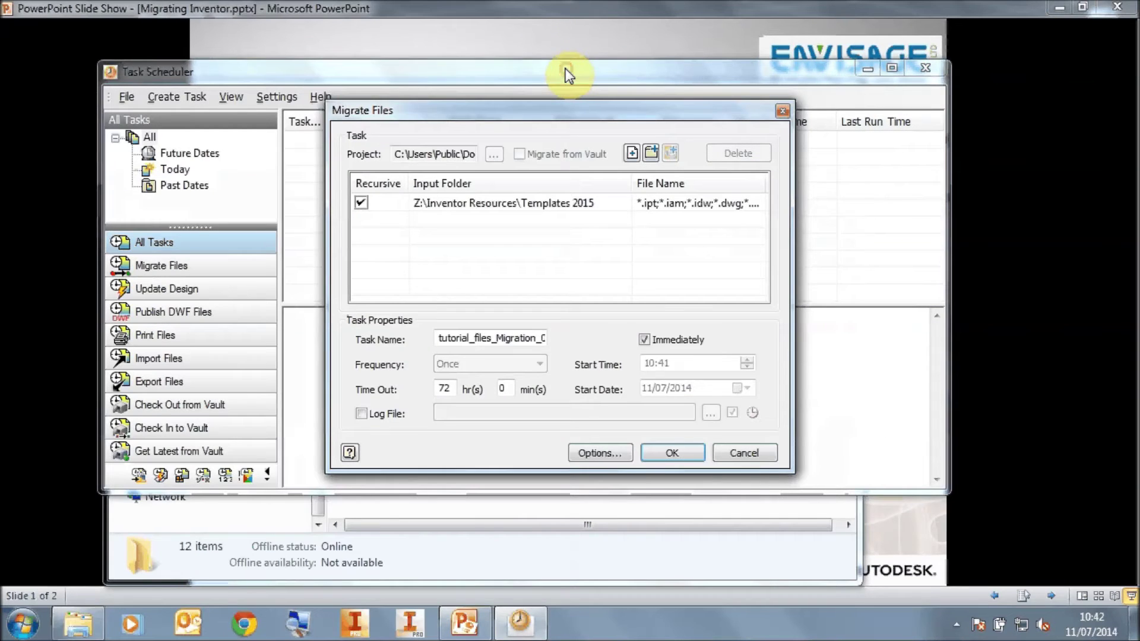
# Create and run the tutorial_files_Migration_001 migration task.
pyautogui.click(668, 452)
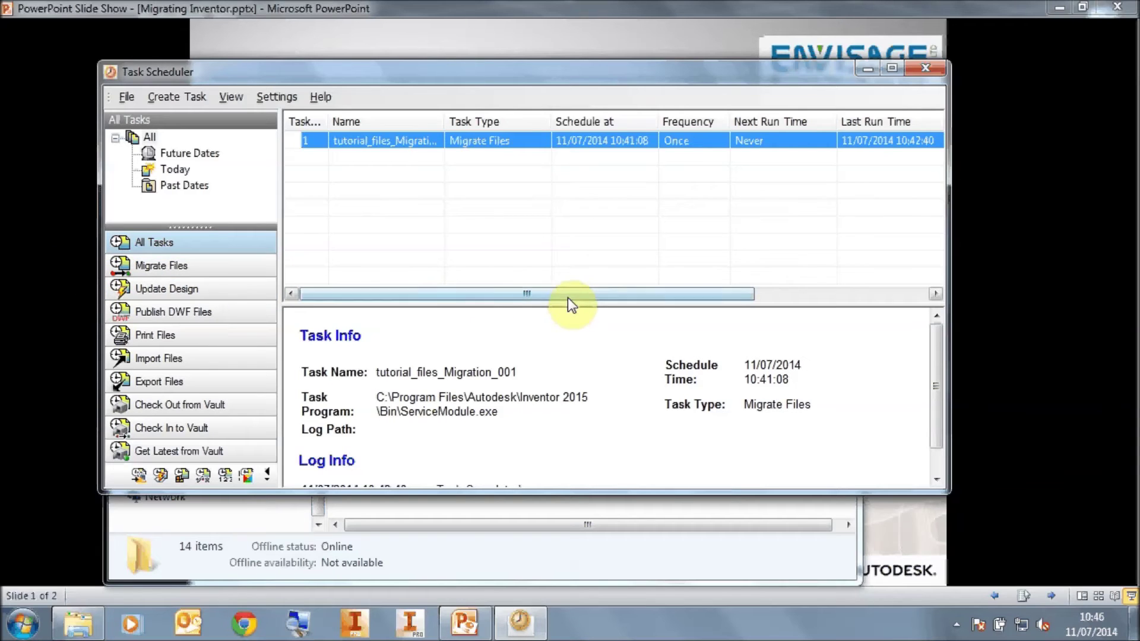
# Verify the migration task's Status reads Complete, then exit the Task Scheduler.
pyautogui.moveTo(564, 293); pyautogui.dragTo(776, 299)
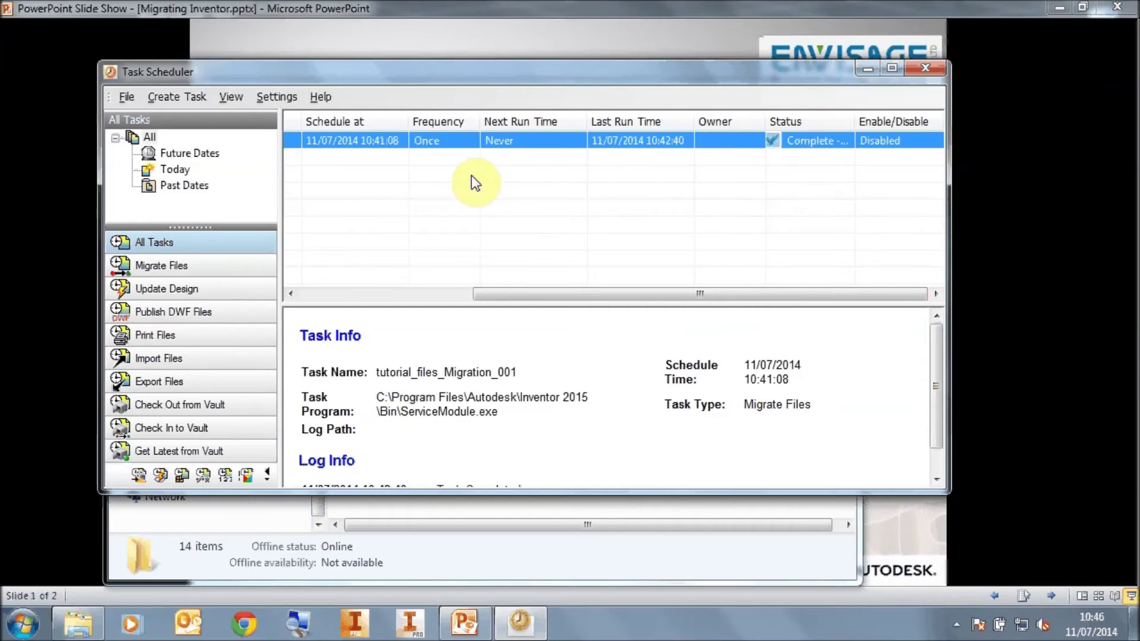
pyautogui.click(125, 96)
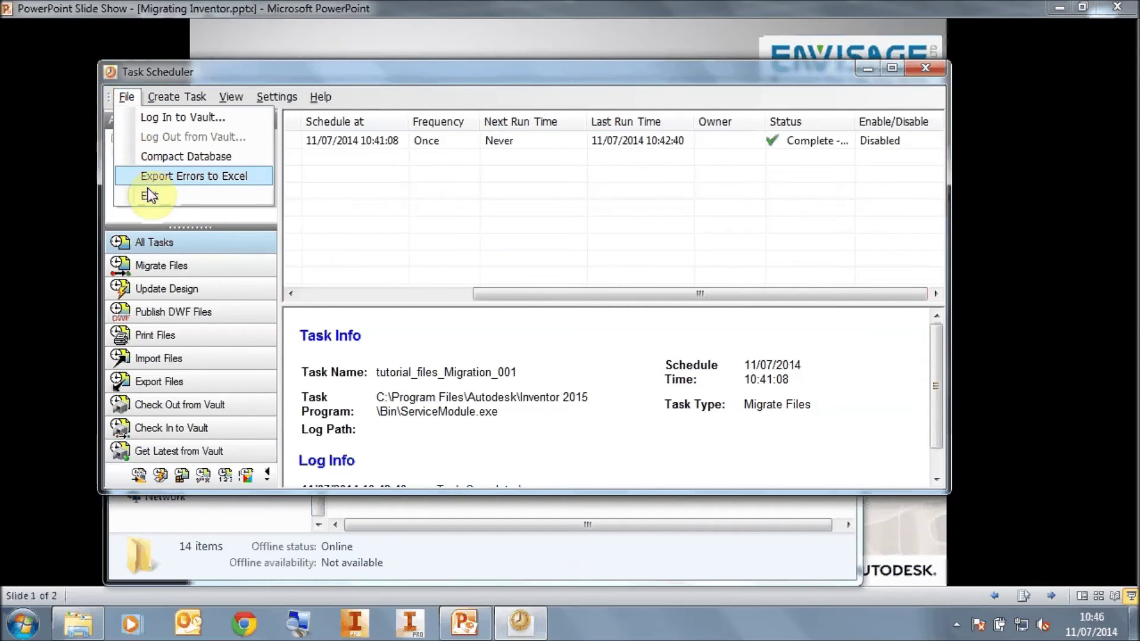
pyautogui.click(153, 184)
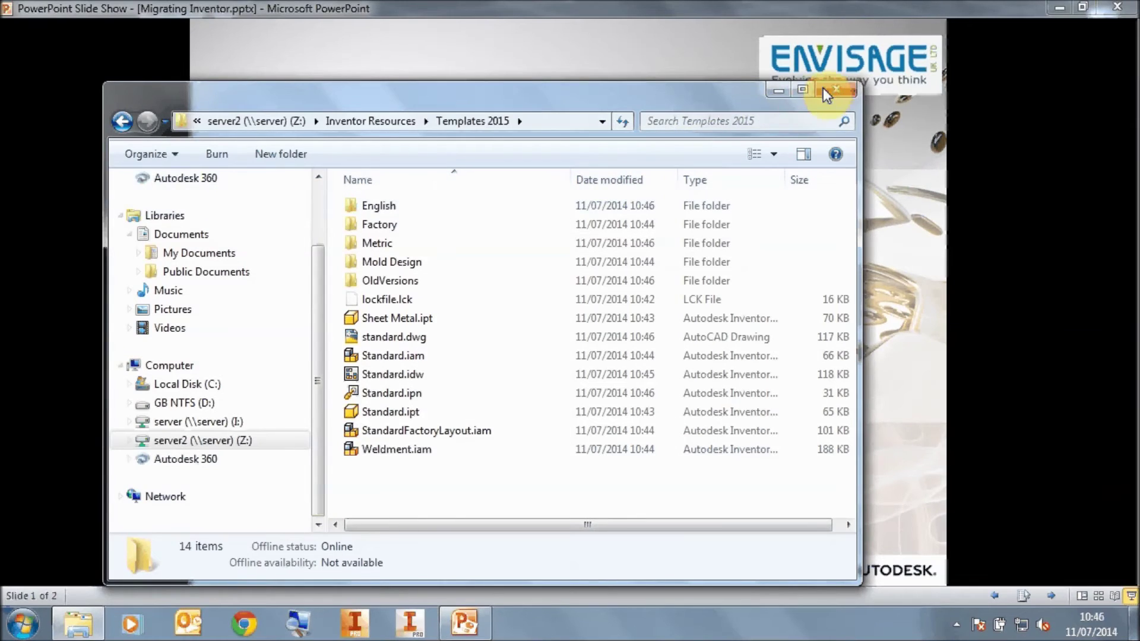
# Close the Templates 2015 Explorer window and launch Inventor Professional 2015 from the taskbar.
pyautogui.click(828, 88)
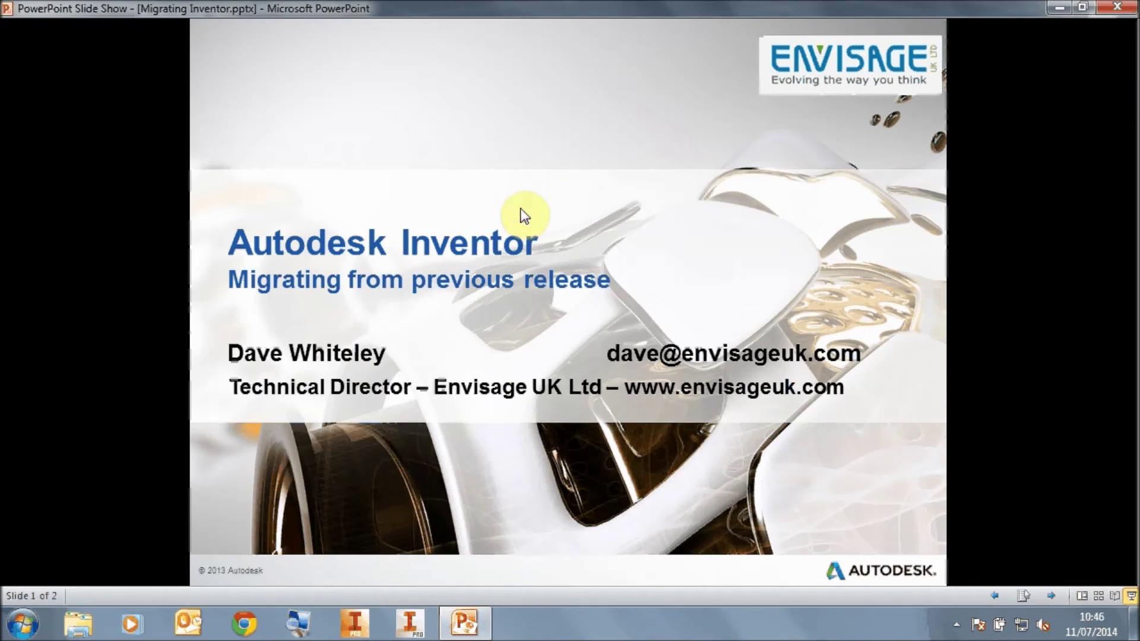
pyautogui.click(410, 629)
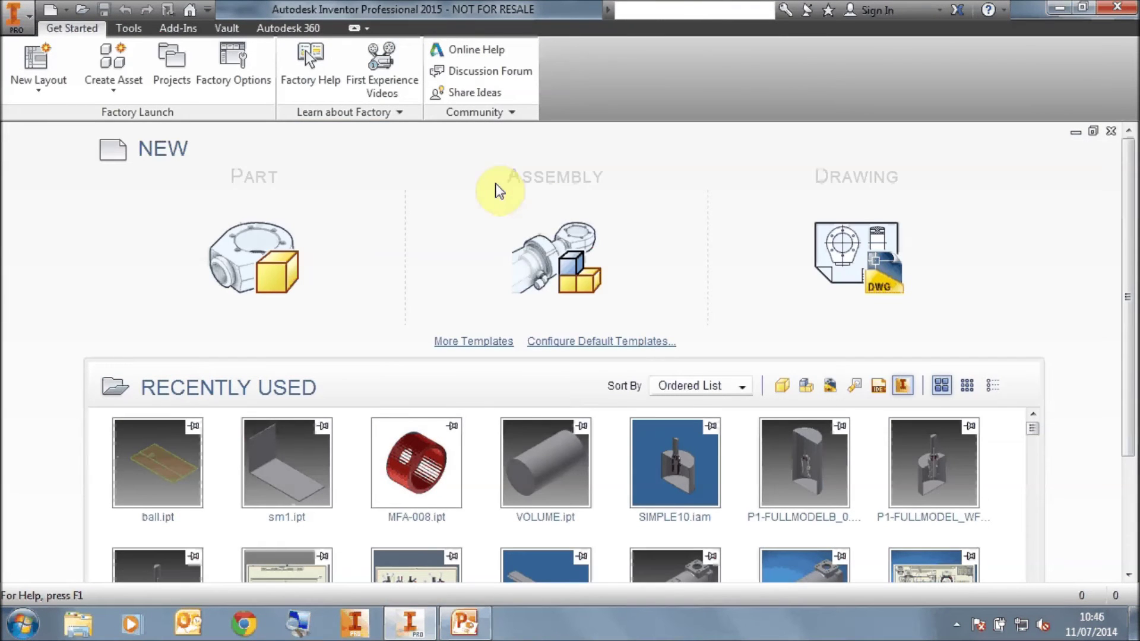
pyautogui.click(128, 28)
# In Application Options > File, set default templates to Z:\Inventor Resources\Templates 2015.
pyautogui.click(31, 76)
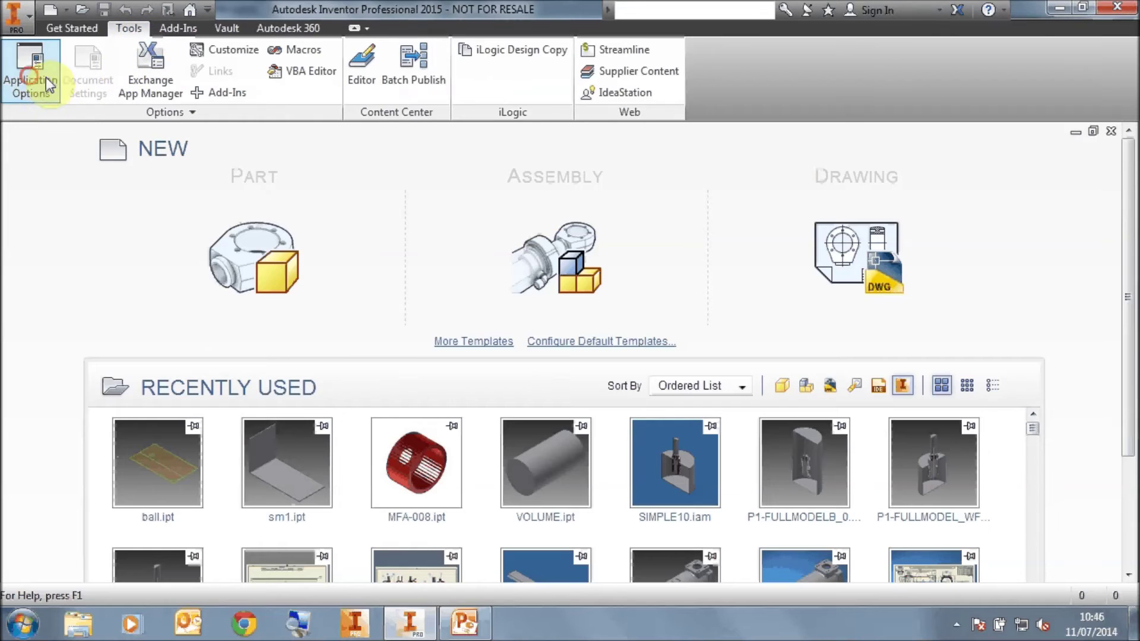
pyautogui.moveTo(880, 89); pyautogui.dragTo(416, 56)
pyautogui.click(393, 95)
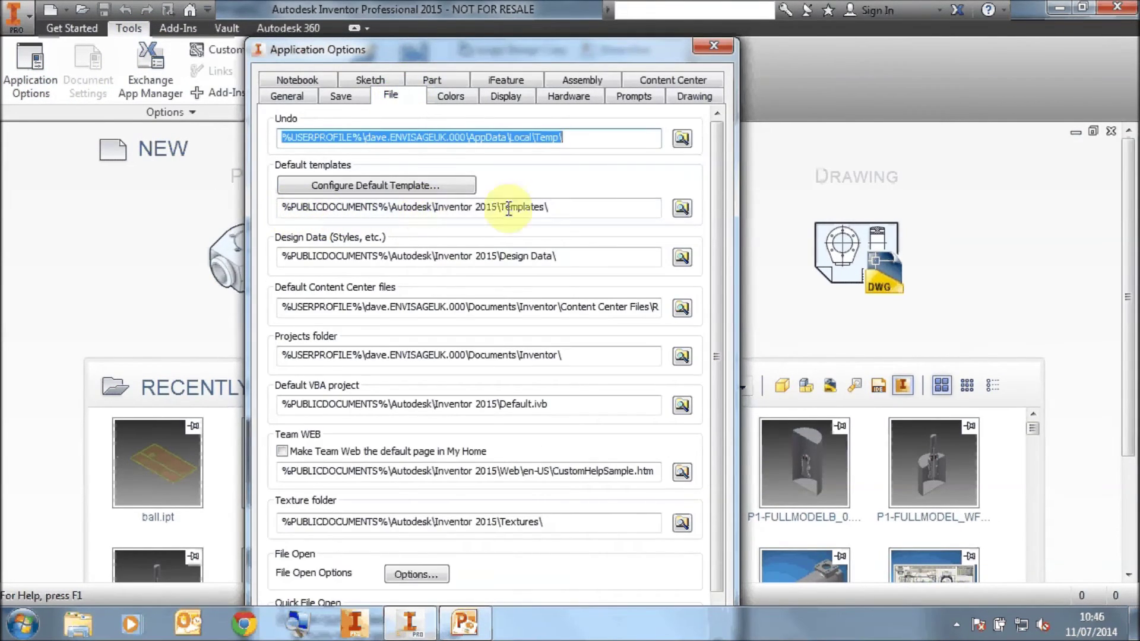
pyautogui.click(681, 208)
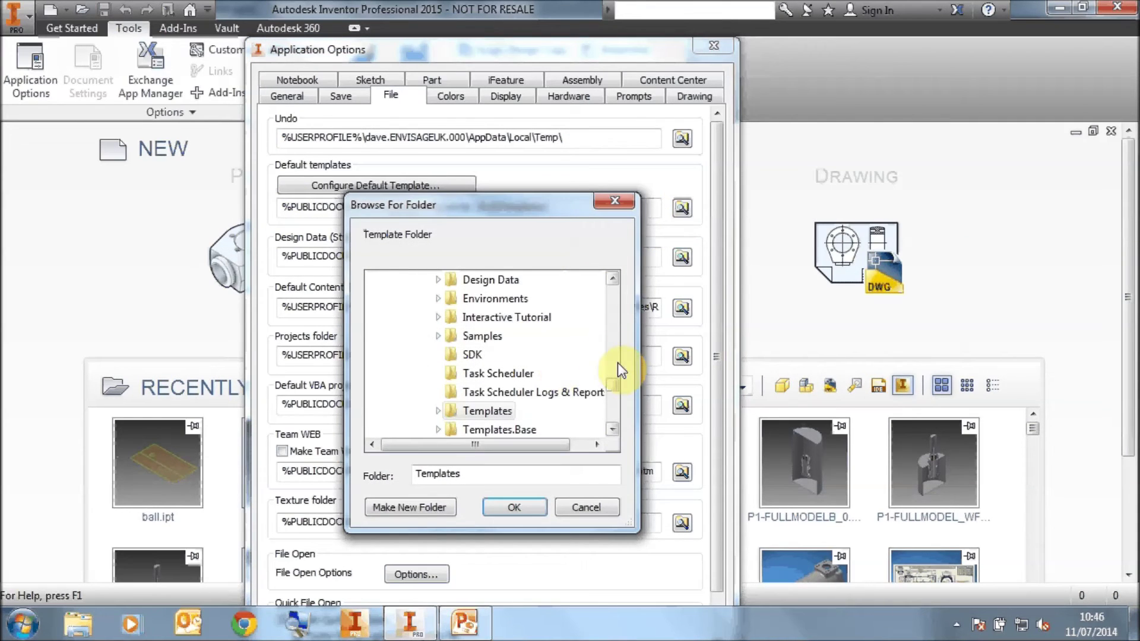
pyautogui.moveTo(613, 384); pyautogui.dragTo(613, 415)
pyautogui.click(385, 376)
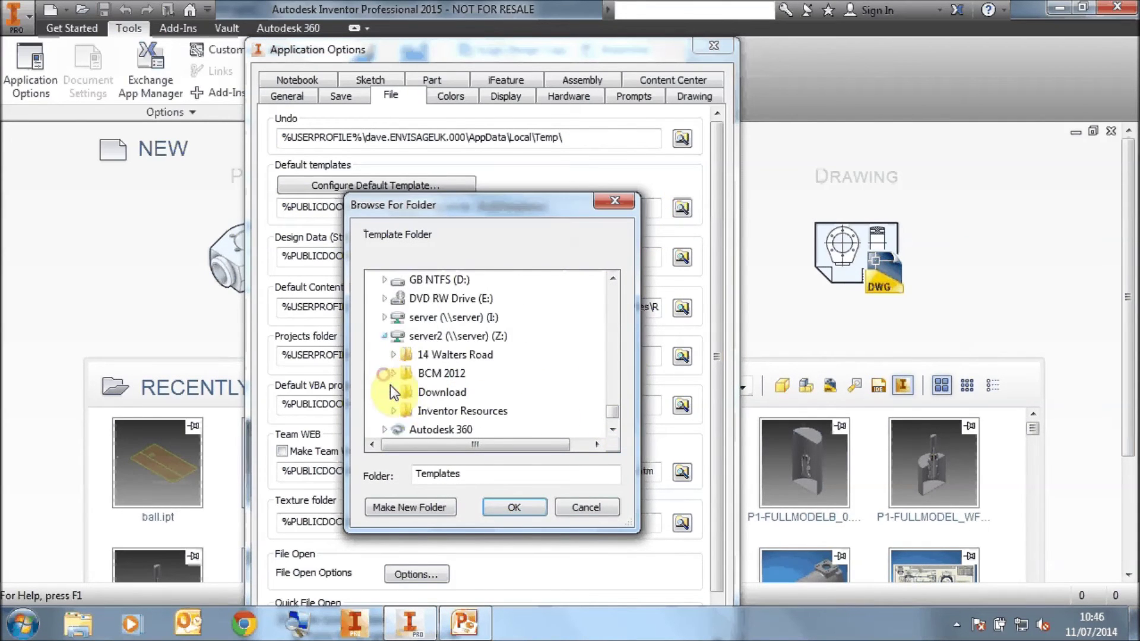
pyautogui.click(394, 409)
pyautogui.doubleClick(449, 410)
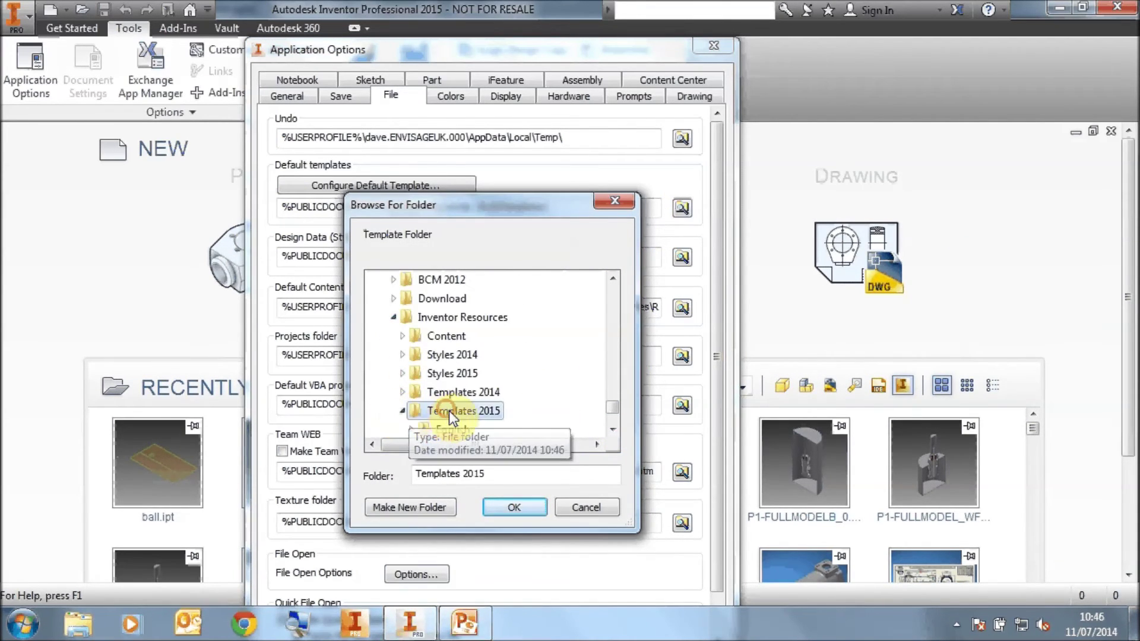
pyautogui.click(507, 505)
# Set the Design Data folder to Z:\Inventor Resources\Styles 2015.
pyautogui.click(681, 259)
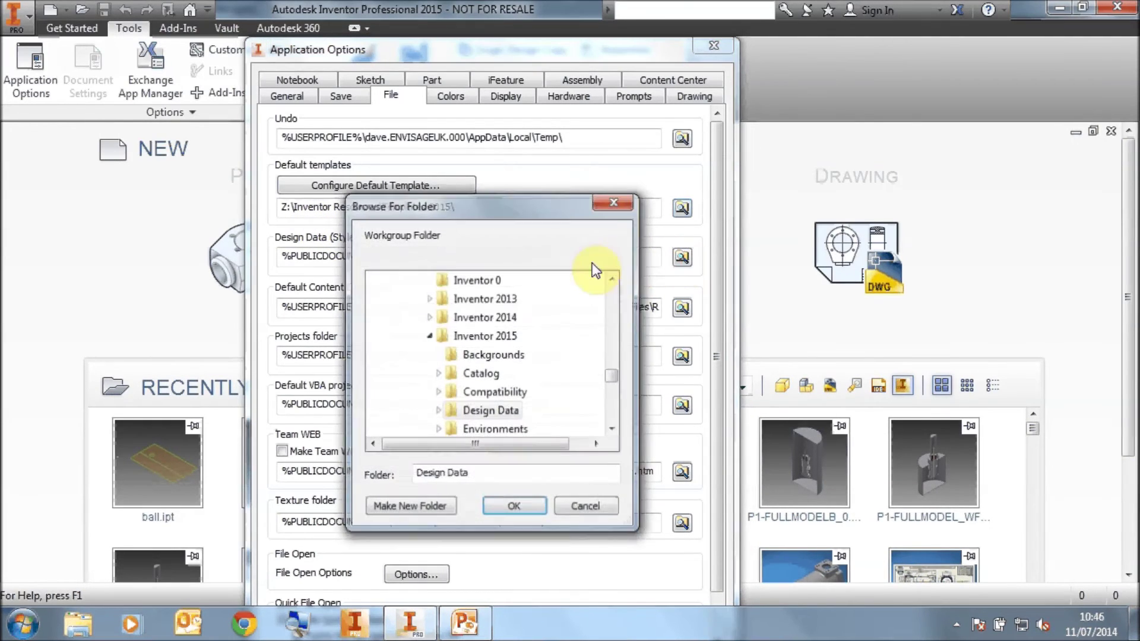
pyautogui.moveTo(613, 380); pyautogui.dragTo(615, 423)
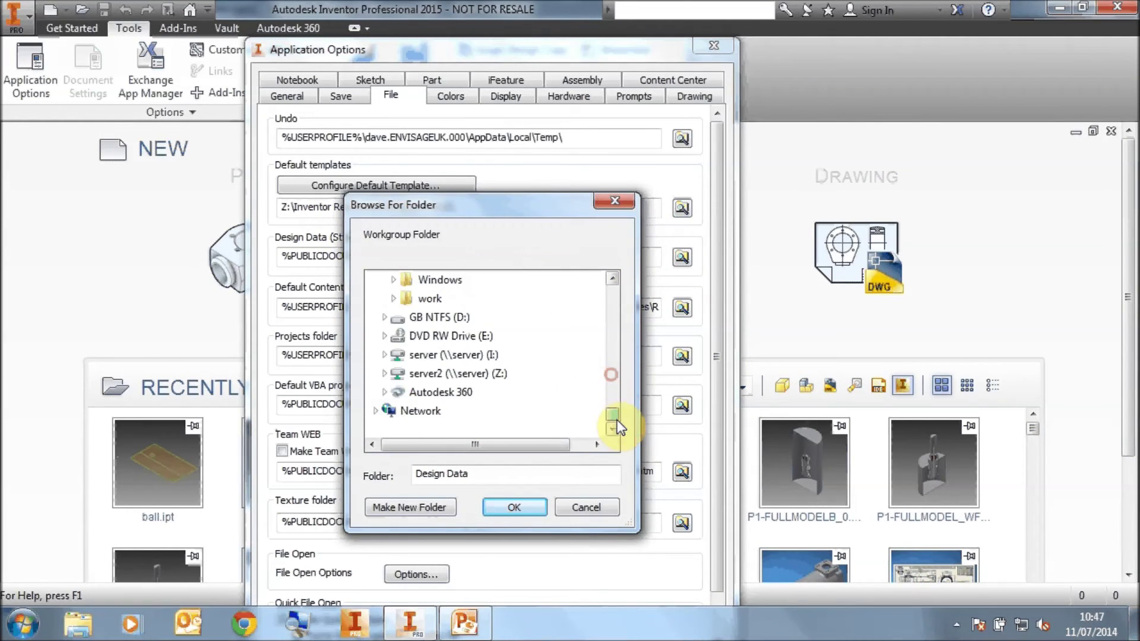
pyautogui.click(383, 373)
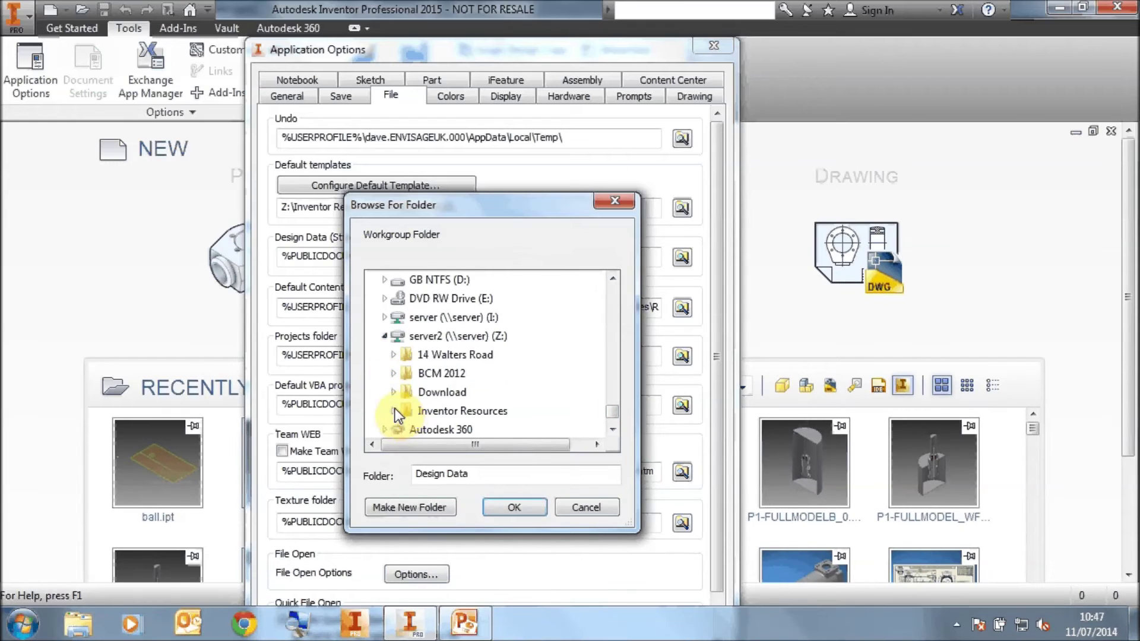
pyautogui.click(393, 411)
pyautogui.click(442, 373)
pyautogui.doubleClick(447, 374)
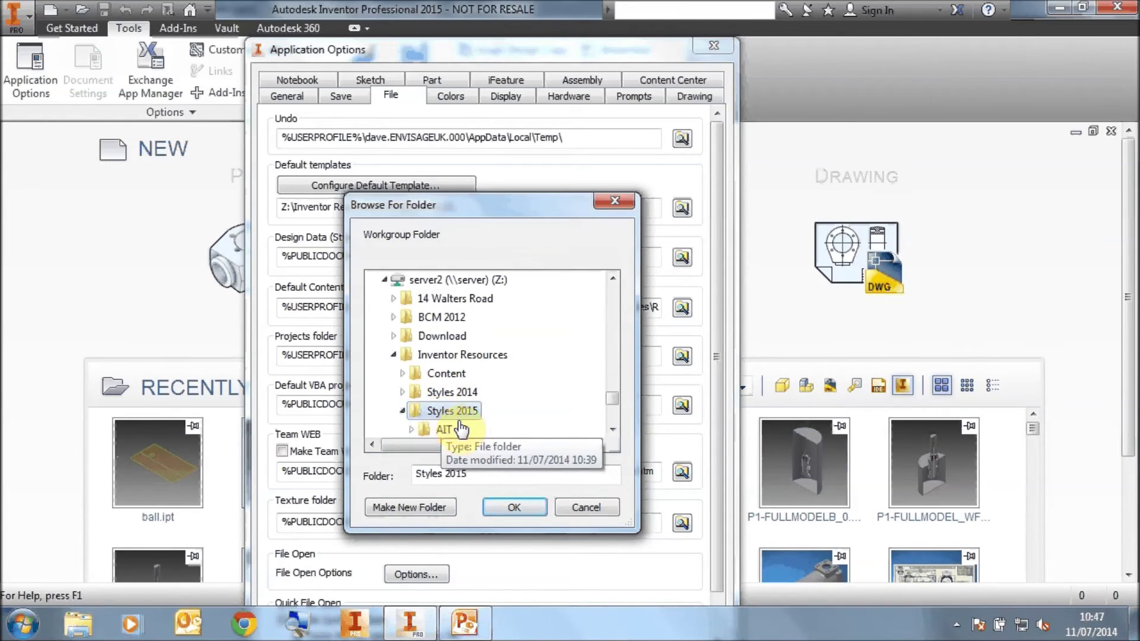
pyautogui.click(517, 504)
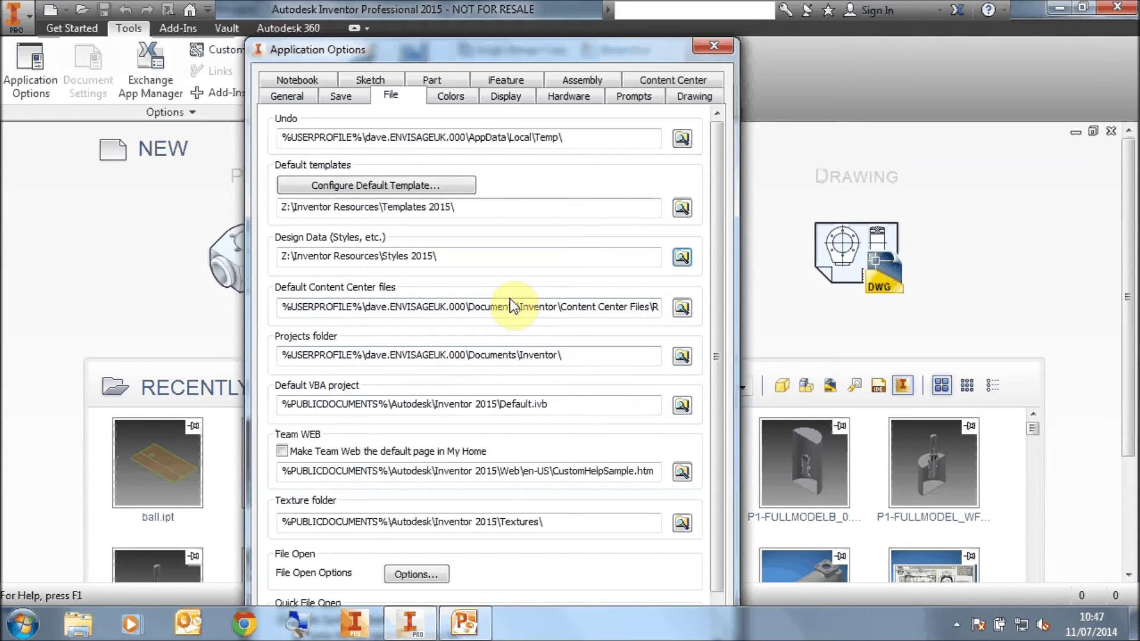
# Set the default Content Center files folder to Z:\Inventor Resources\Content.
pyautogui.click(682, 307)
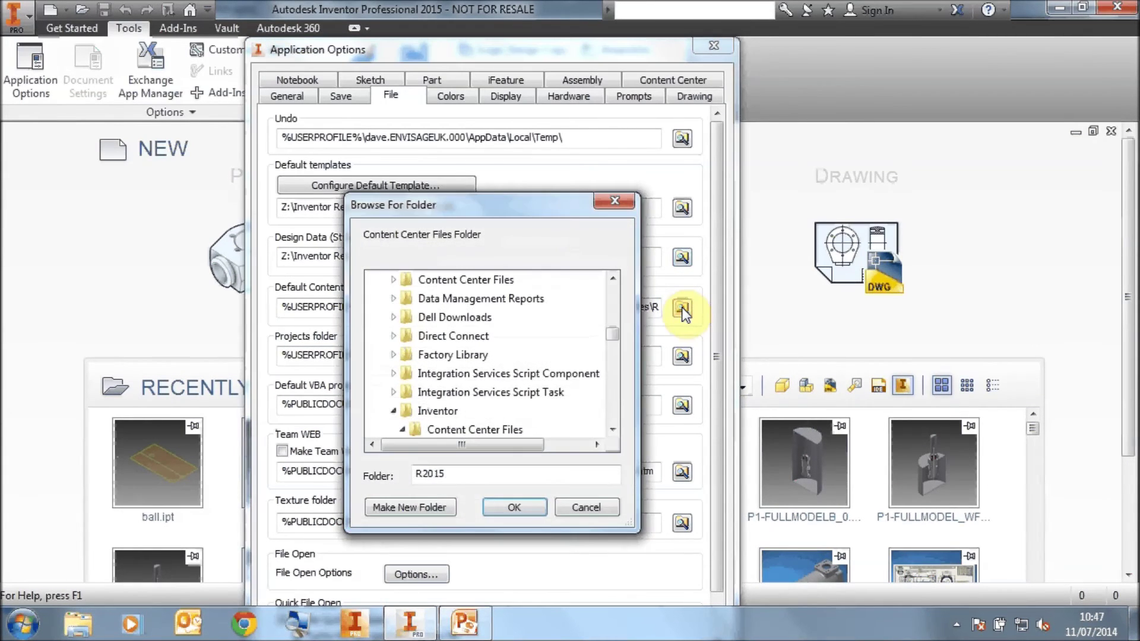
pyautogui.scroll(-10, 618, 402)
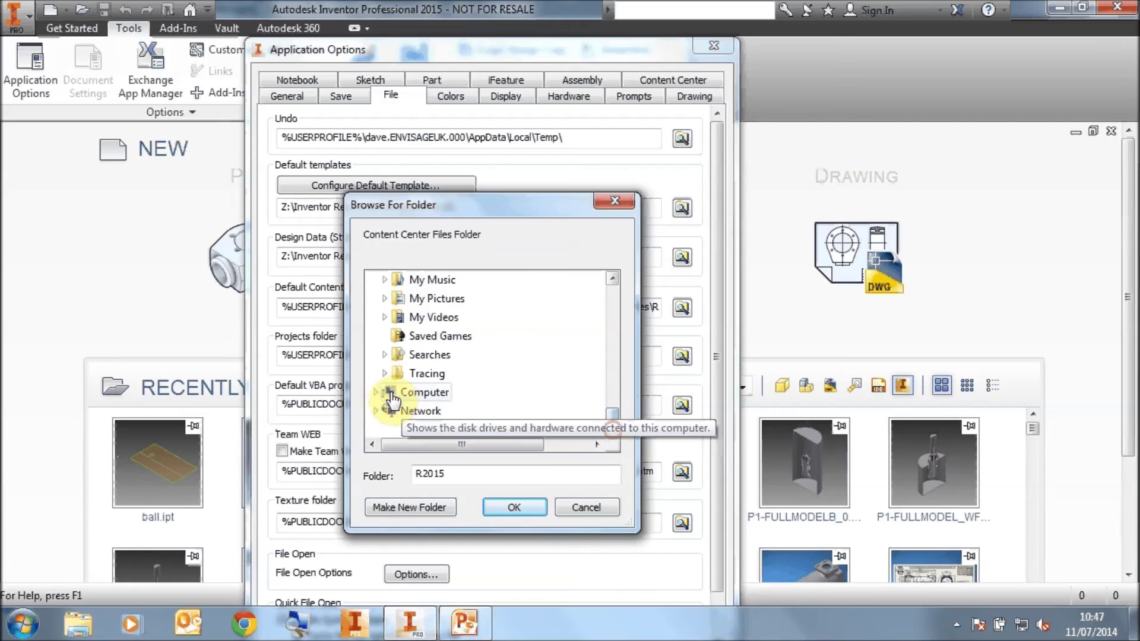
pyautogui.click(375, 392)
pyautogui.click(384, 392)
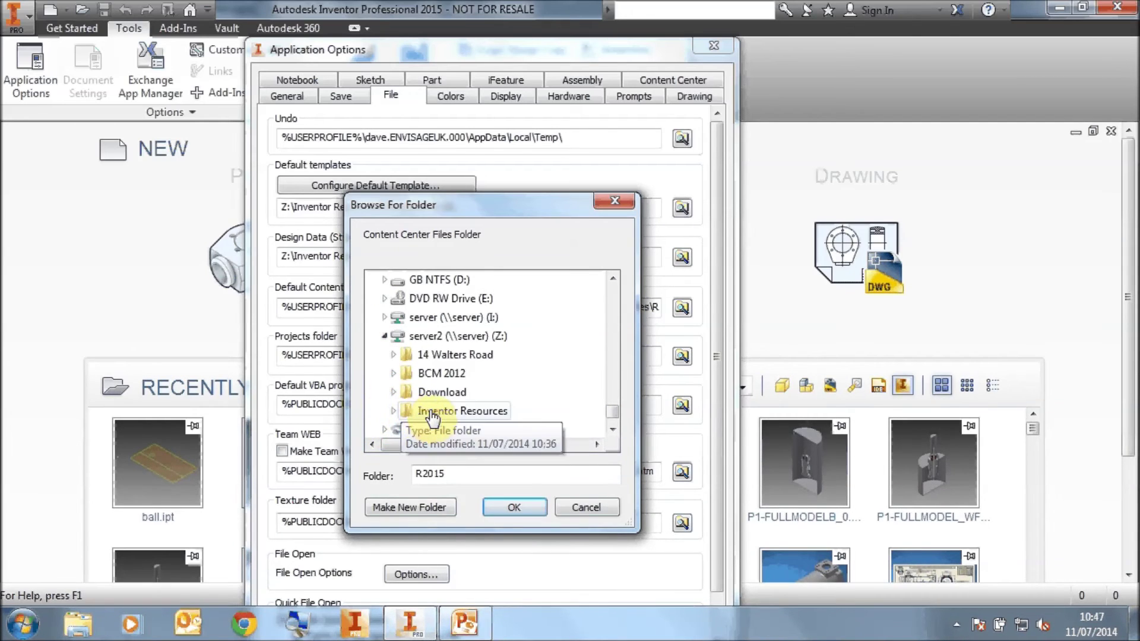
pyautogui.doubleClick(453, 480)
pyautogui.doubleClick(454, 499)
pyautogui.click(515, 507)
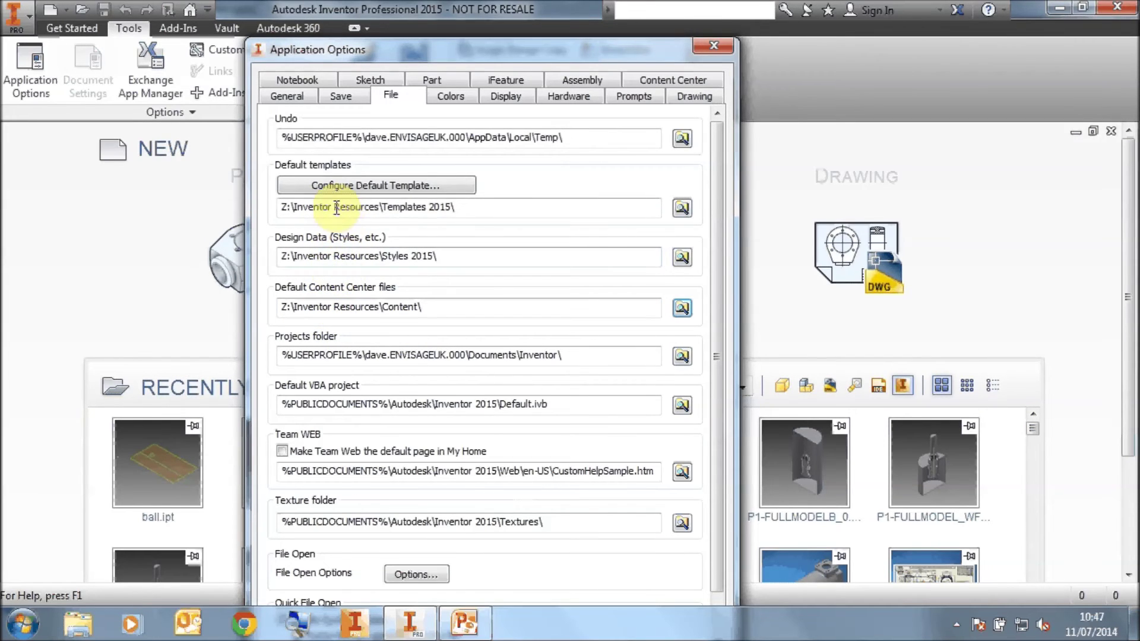
# Review the templates path, then open Explorer on the server2 (Z:) drive.
pyautogui.moveTo(499, 51); pyautogui.dragTo(561, 36)
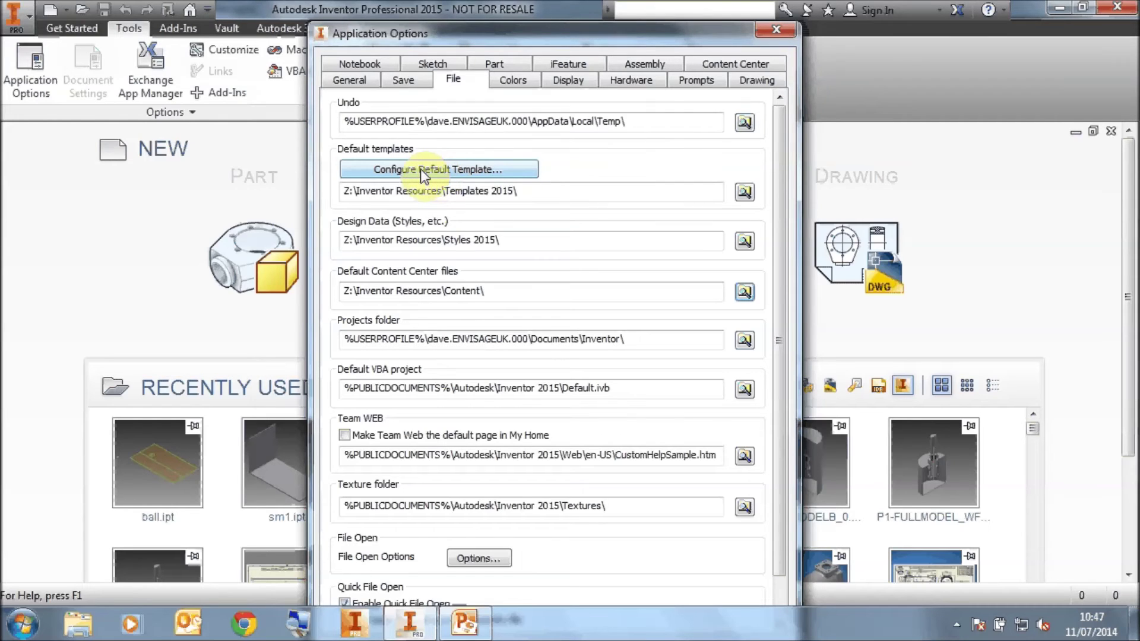
pyautogui.doubleClick(533, 191)
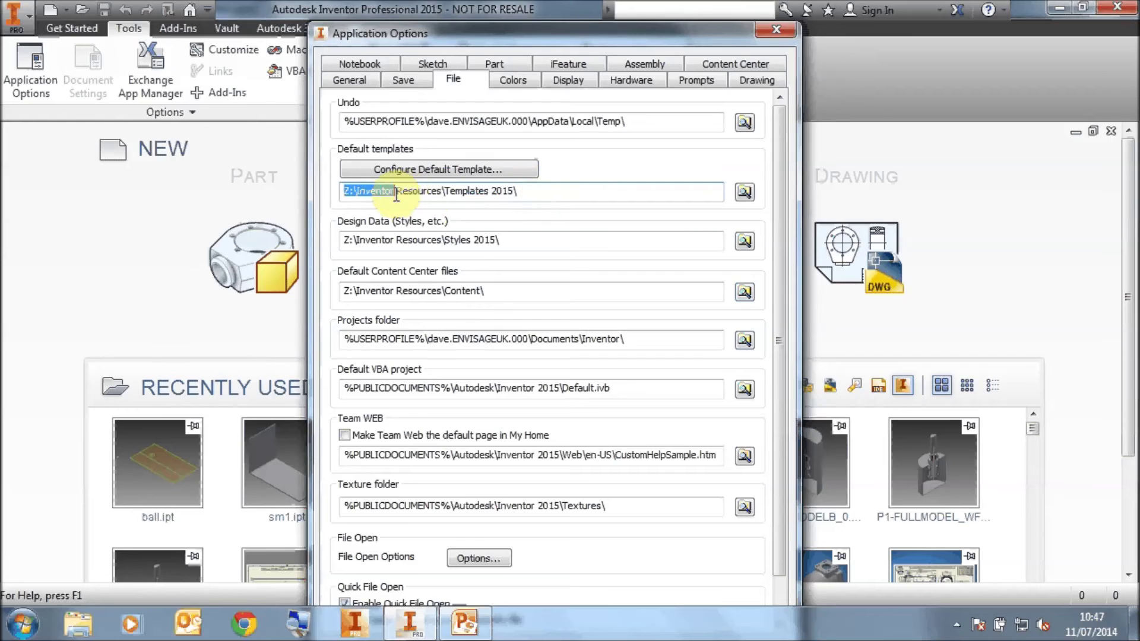
pyautogui.click(536, 193)
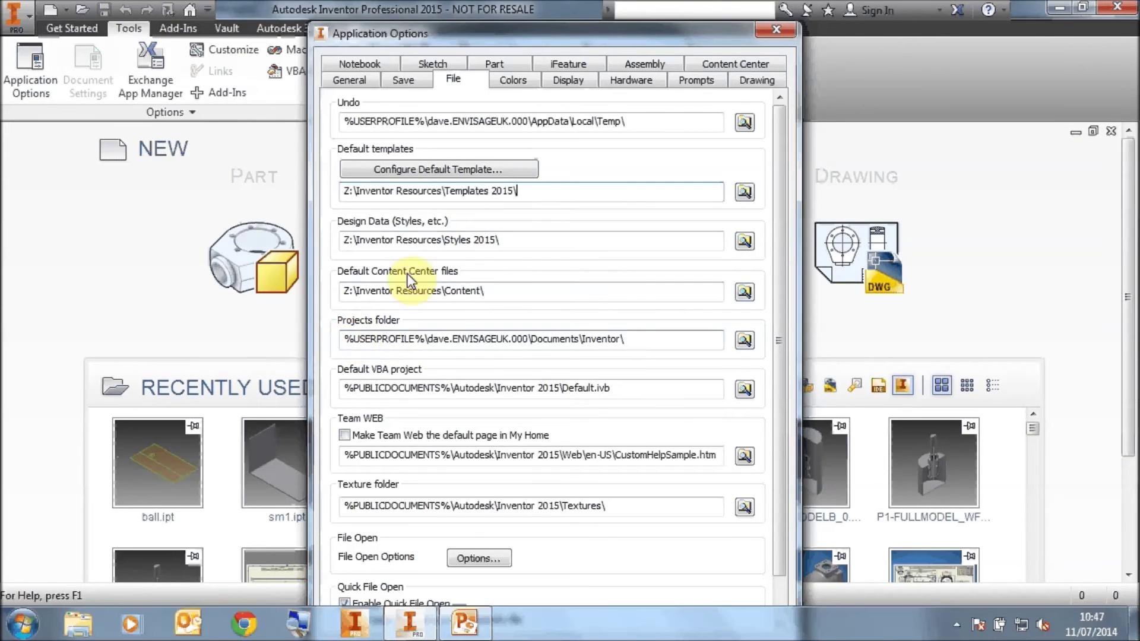
pyautogui.click(77, 624)
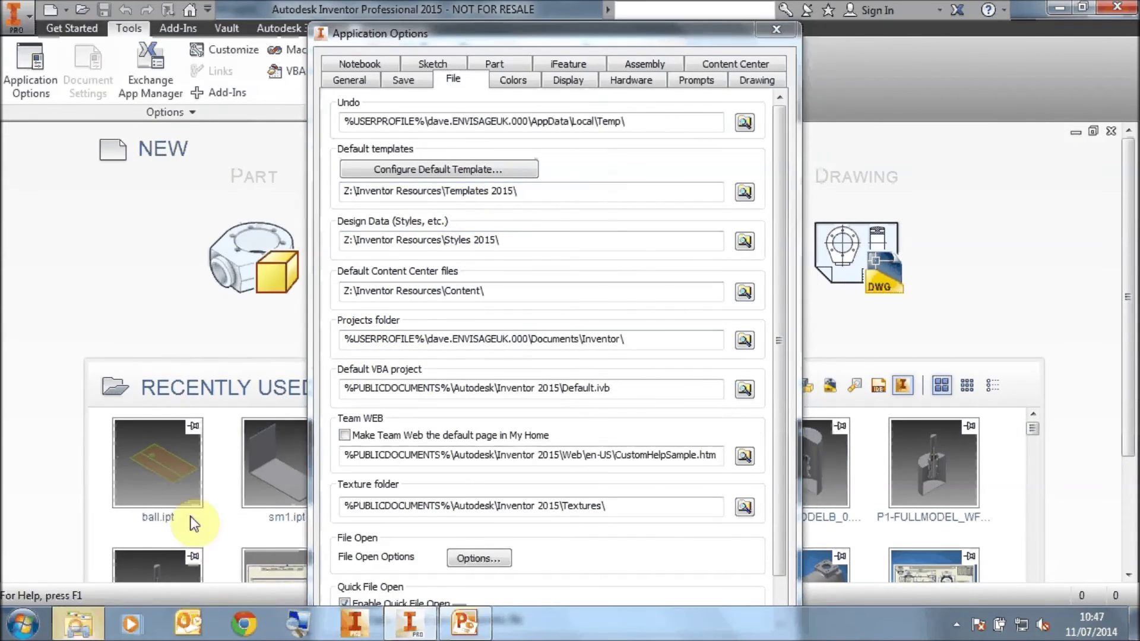
pyautogui.click(203, 487)
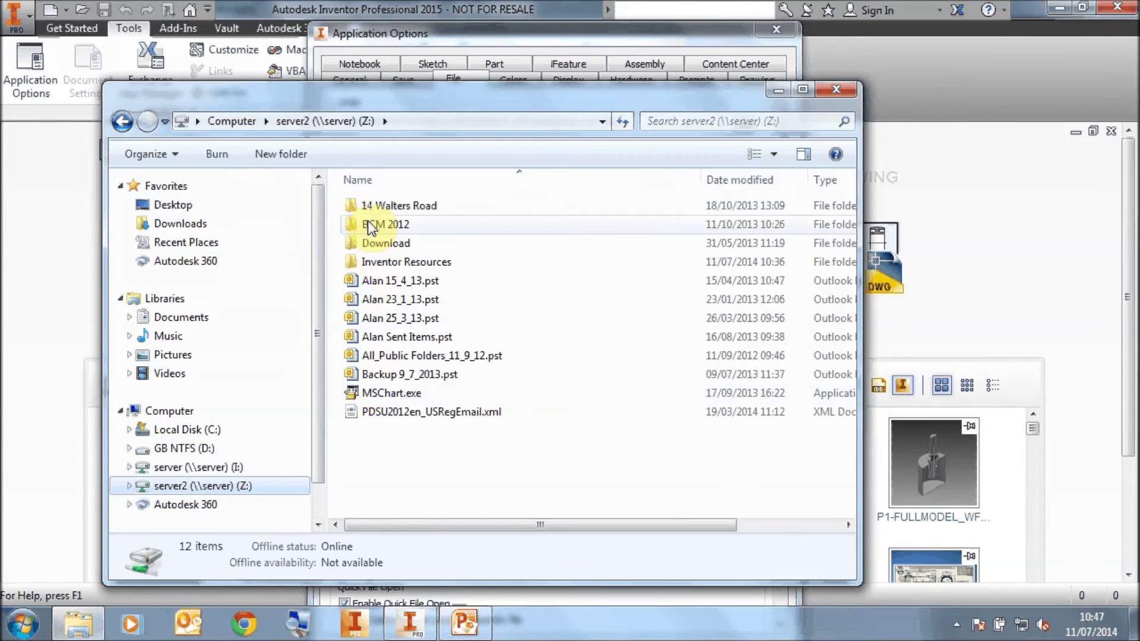
# Review the template files in Z:\Inventor Resources\Templates 2015, then close Explorer.
pyautogui.doubleClick(374, 259)
pyautogui.doubleClick(385, 282)
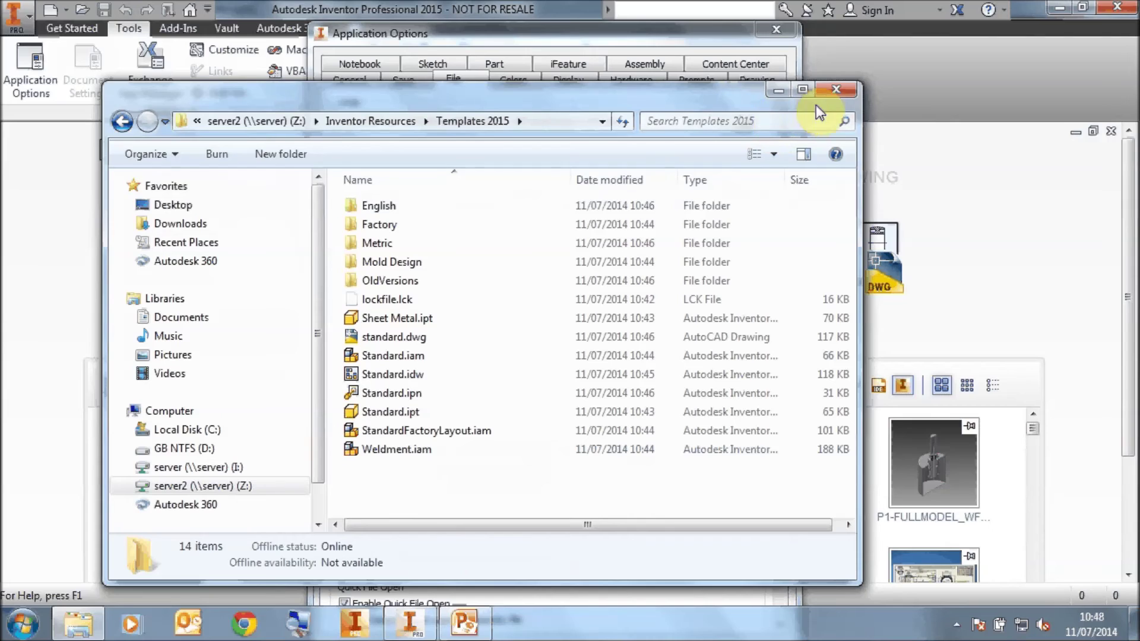
pyautogui.click(832, 89)
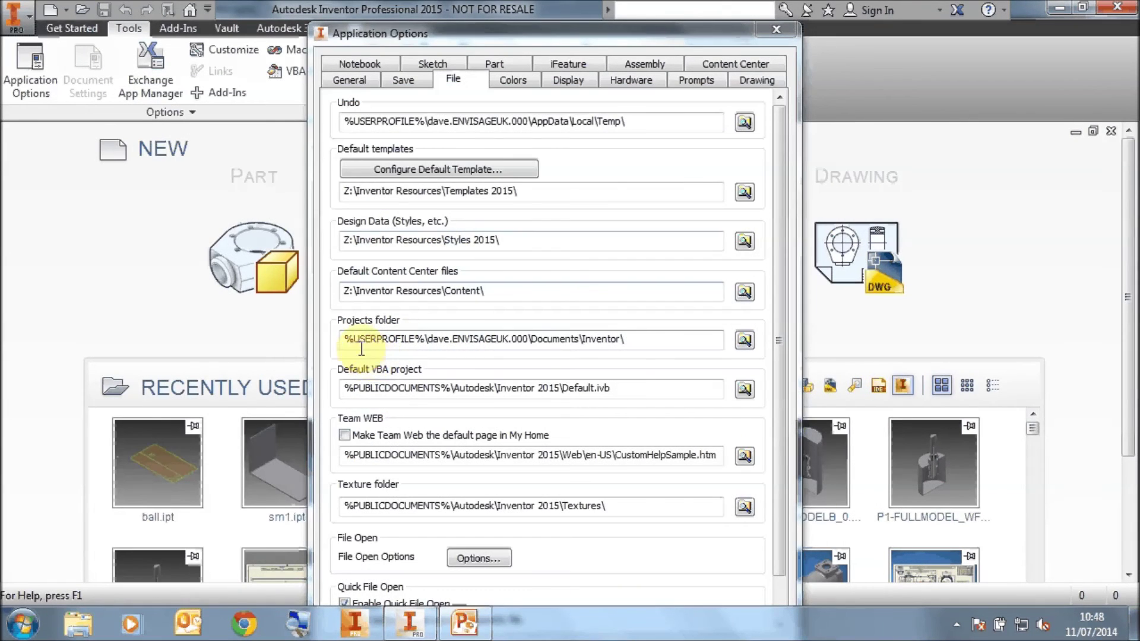
pyautogui.doubleClick(641, 339)
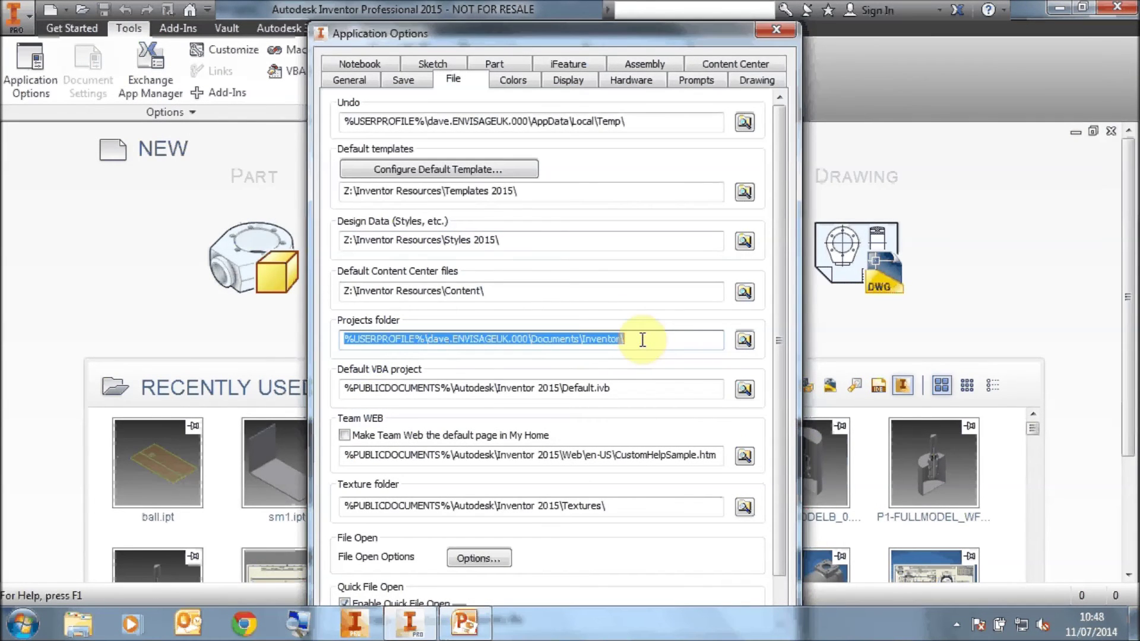
pyautogui.click(641, 339)
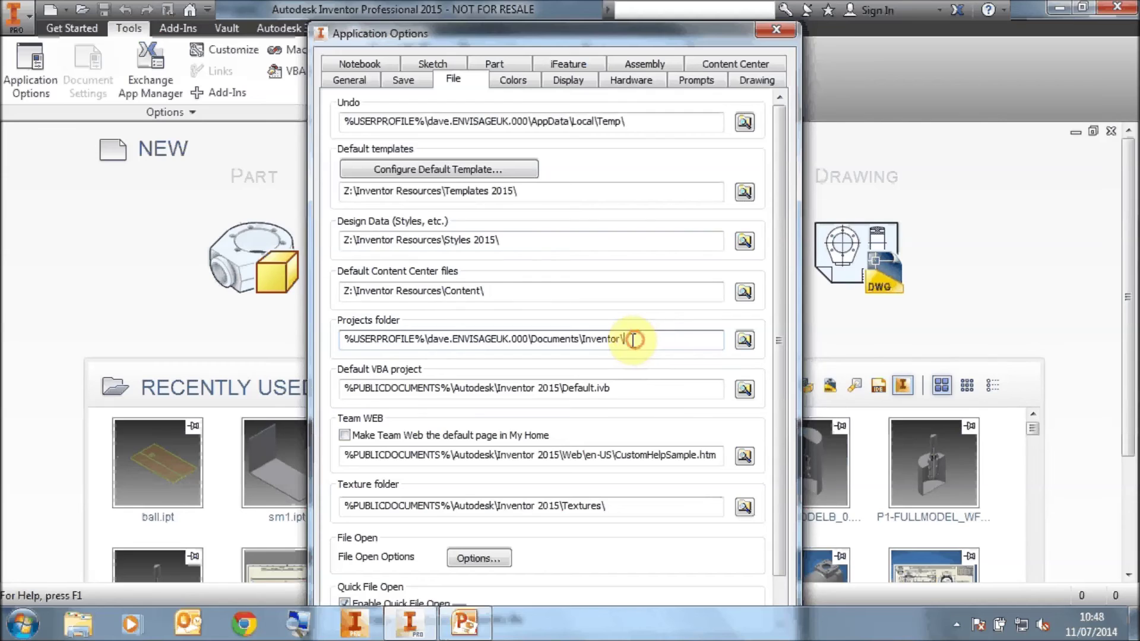
pyautogui.moveTo(642, 339); pyautogui.dragTo(326, 339)
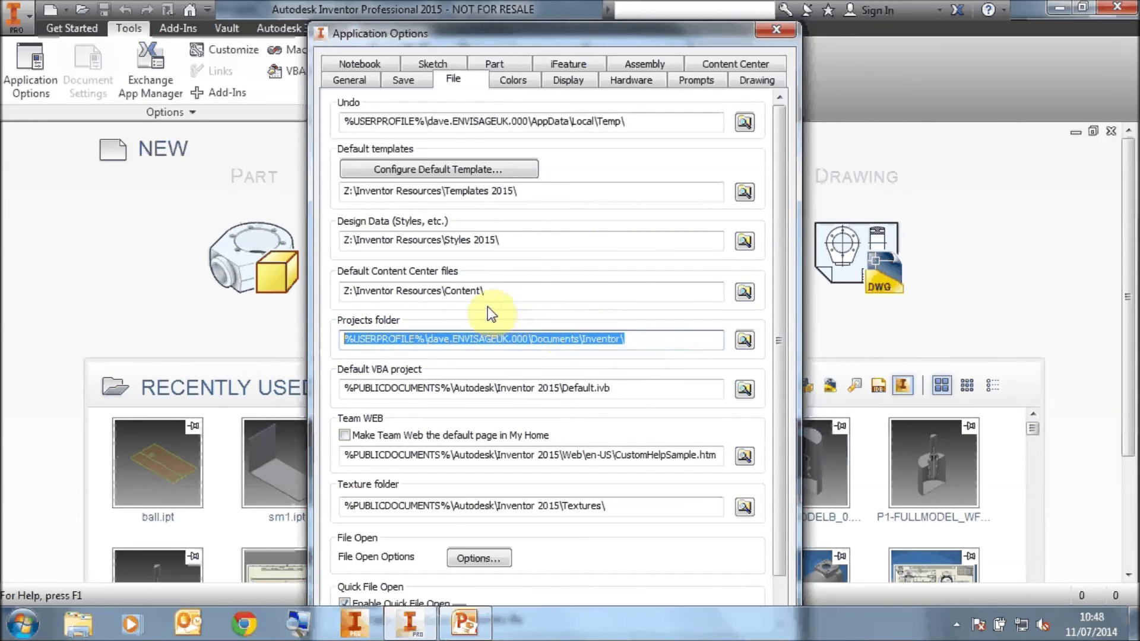
pyautogui.click(630, 339)
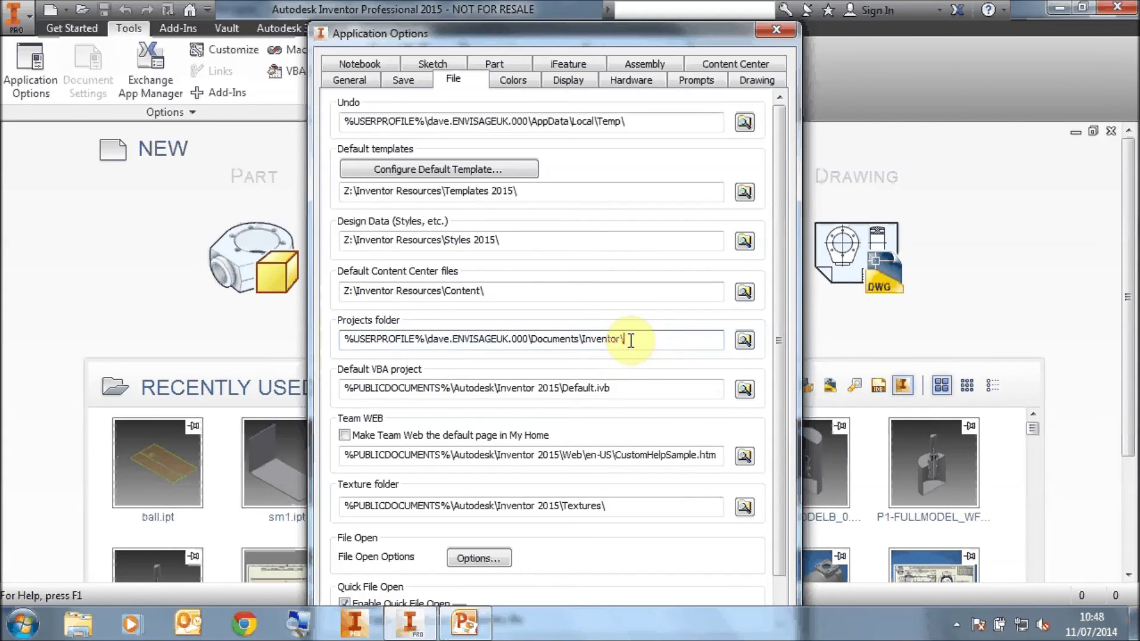
pyautogui.click(507, 288)
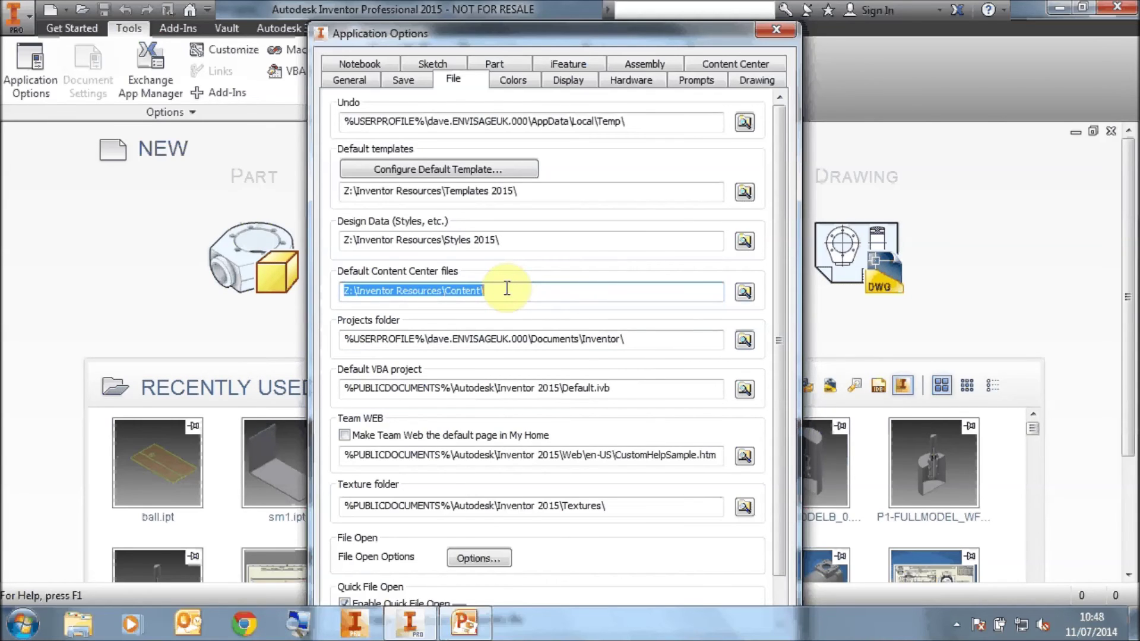
pyautogui.click(497, 292)
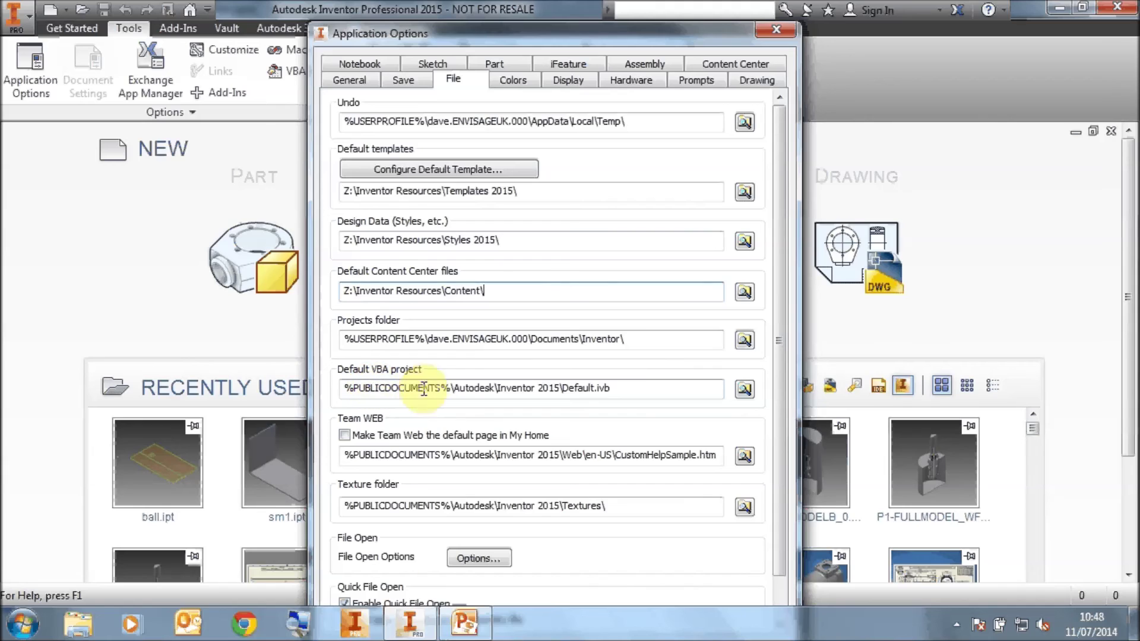
pyautogui.click(614, 390)
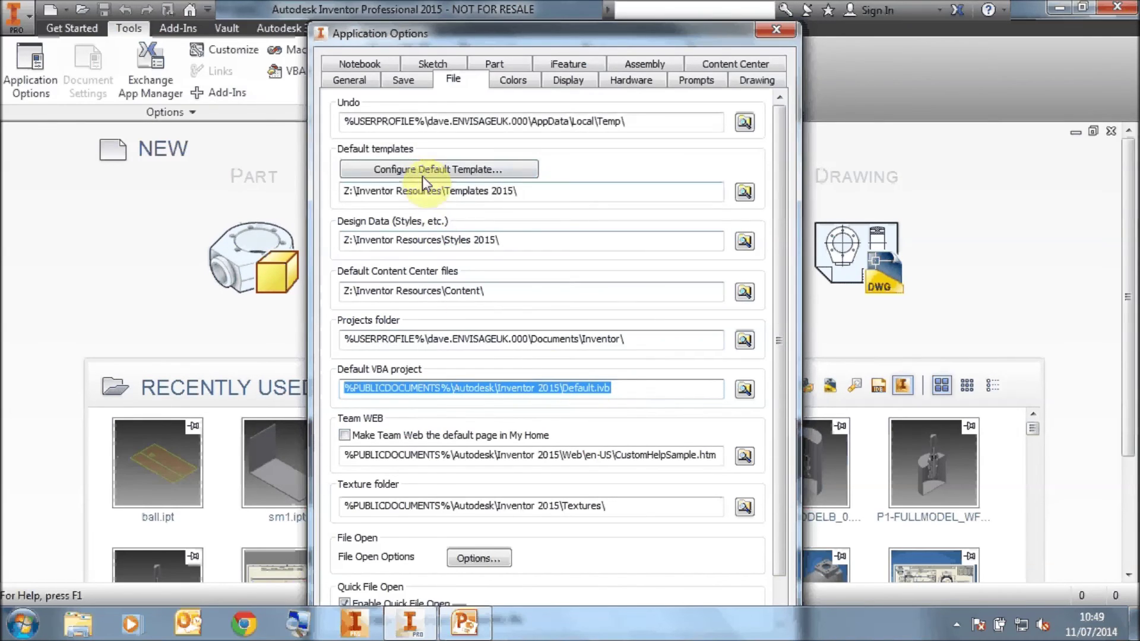
# Apply the new default folders and create a new part from Templates 2015\Standard.ipt on the server.
pyautogui.moveTo(482, 37); pyautogui.dragTo(477, 16)
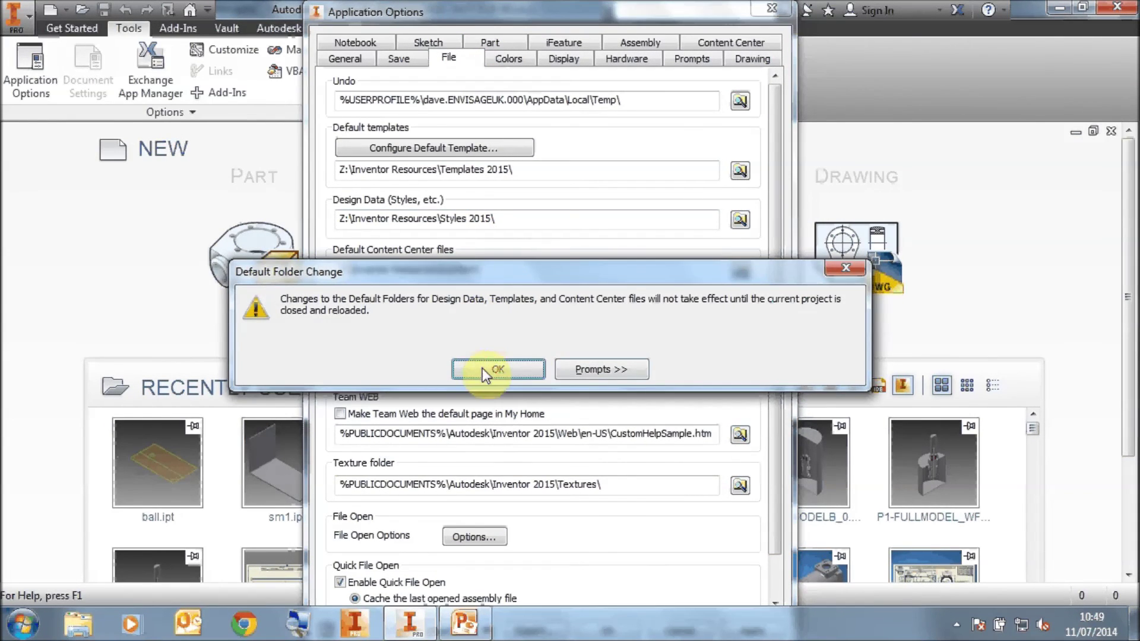
pyautogui.click(496, 440)
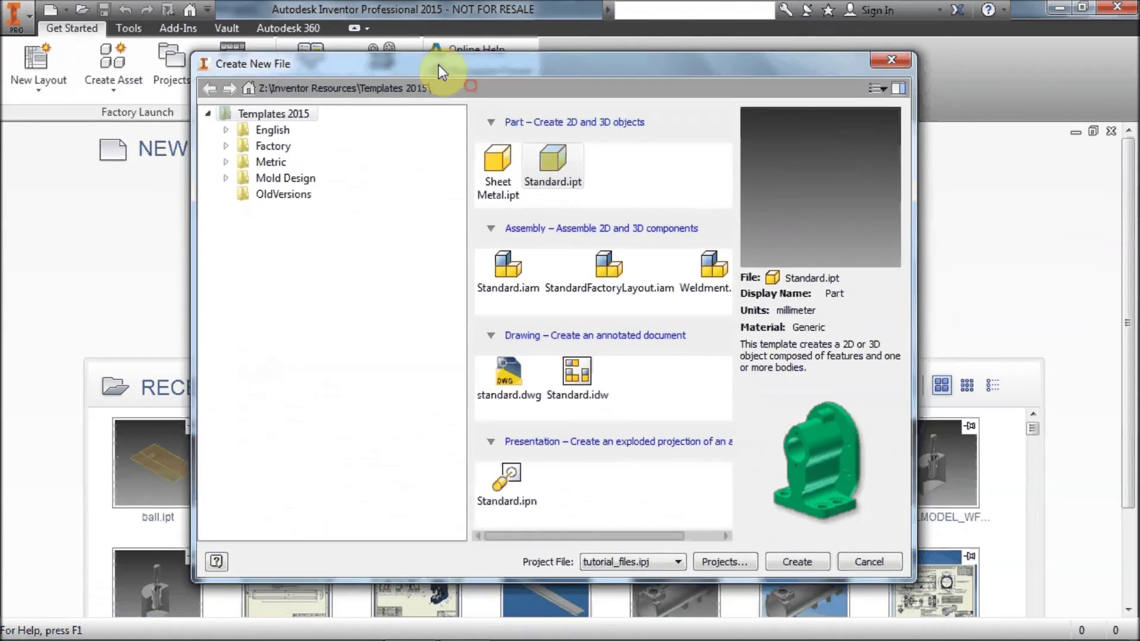
pyautogui.moveTo(439, 66); pyautogui.dragTo(434, 63)
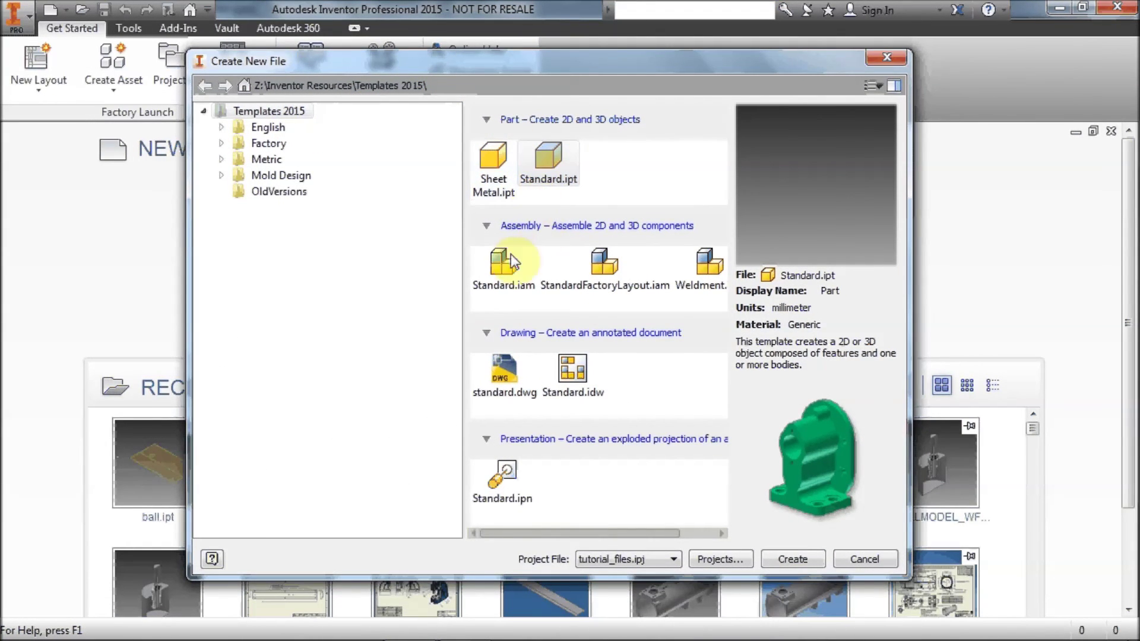
pyautogui.click(503, 263)
pyautogui.click(546, 160)
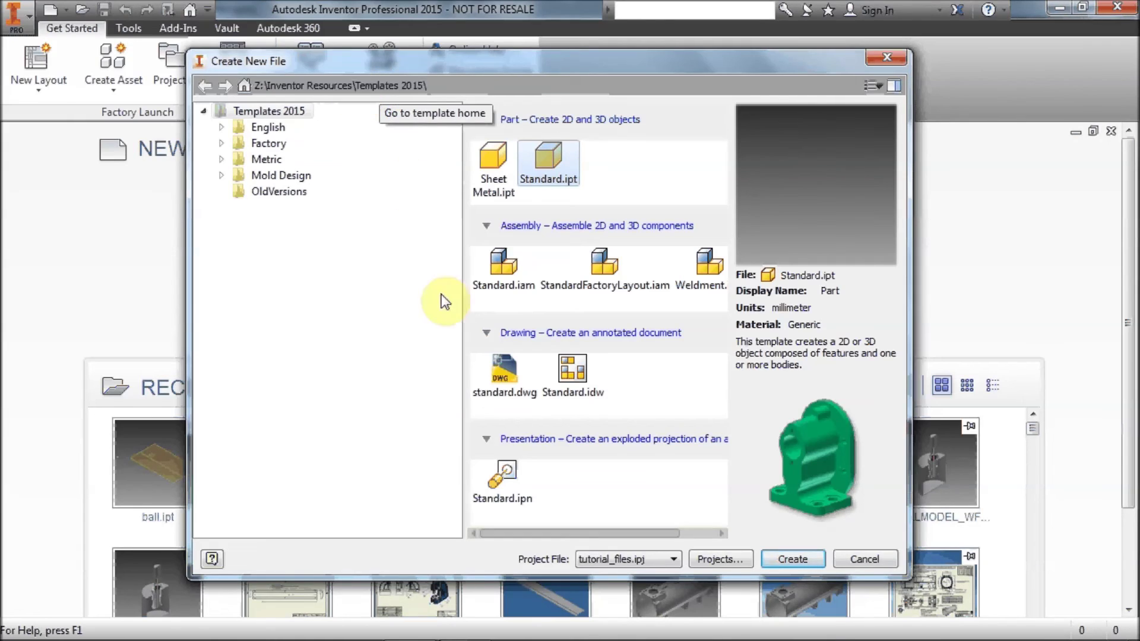
pyautogui.doubleClick(537, 162)
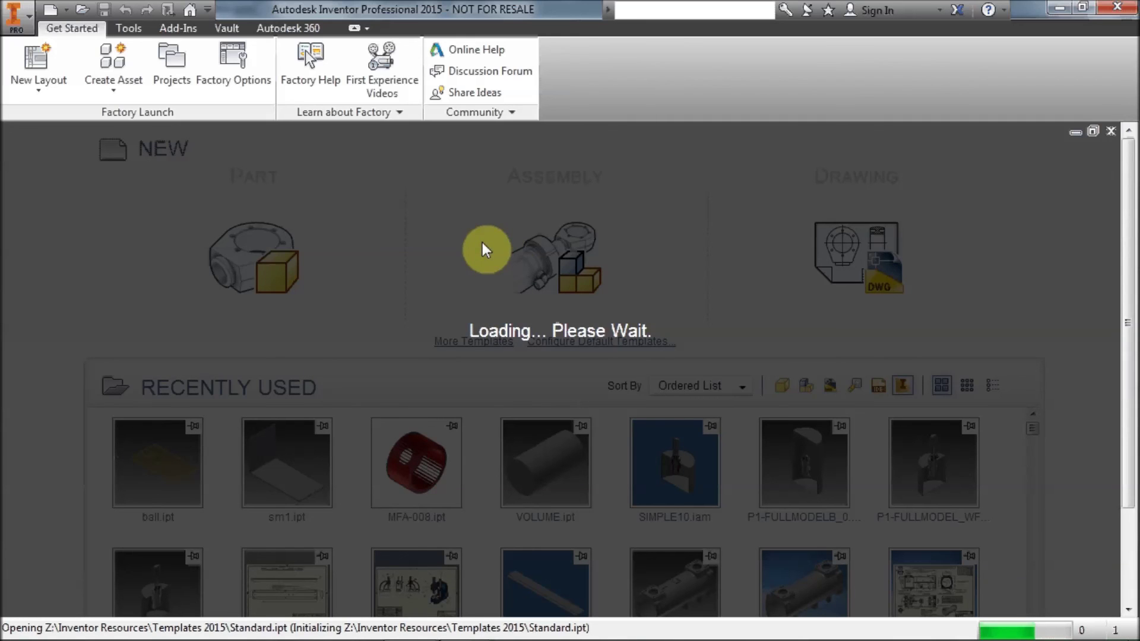
# Dismiss the style conflict message for Part1 and narrow the Model browser panel.
pyautogui.click(475, 384)
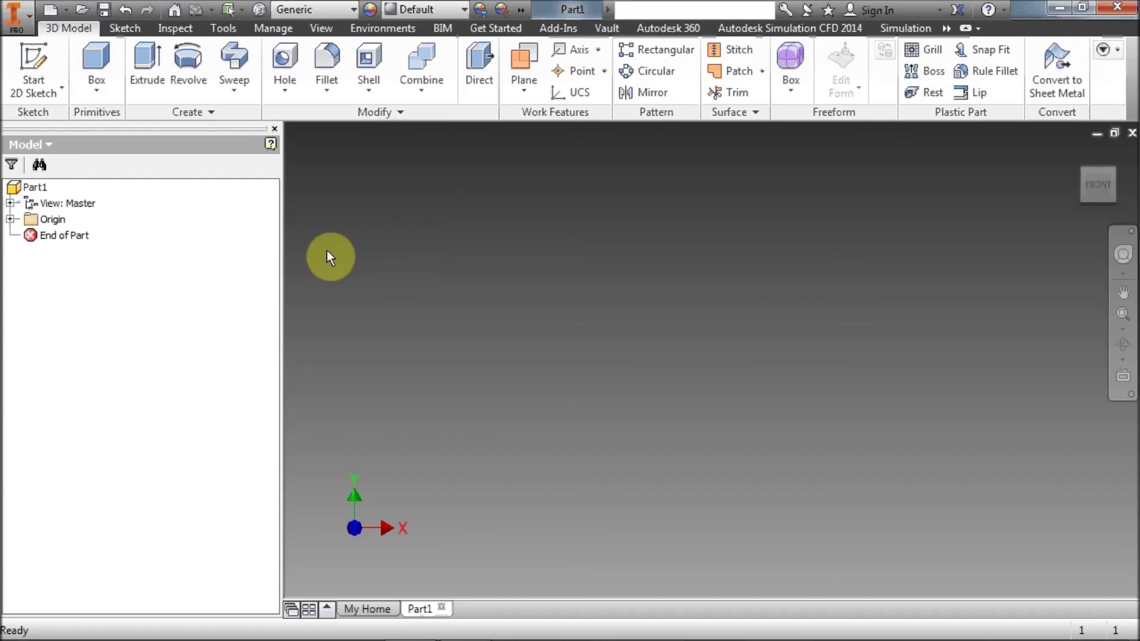
pyautogui.moveTo(282, 262); pyautogui.dragTo(164, 253)
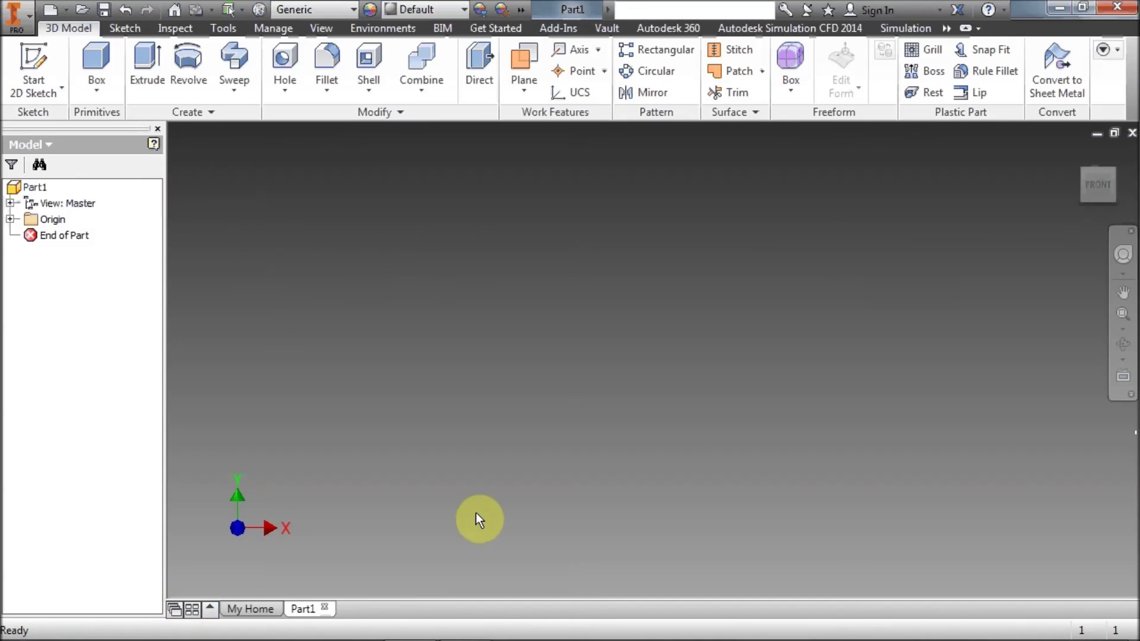
pyautogui.hotkey('alt', 'Tab')
pyautogui.hotkey('alt', 'Tab')
pyautogui.hotkey('alt', 'Tab')
pyautogui.hotkey('alt', 'Tab')
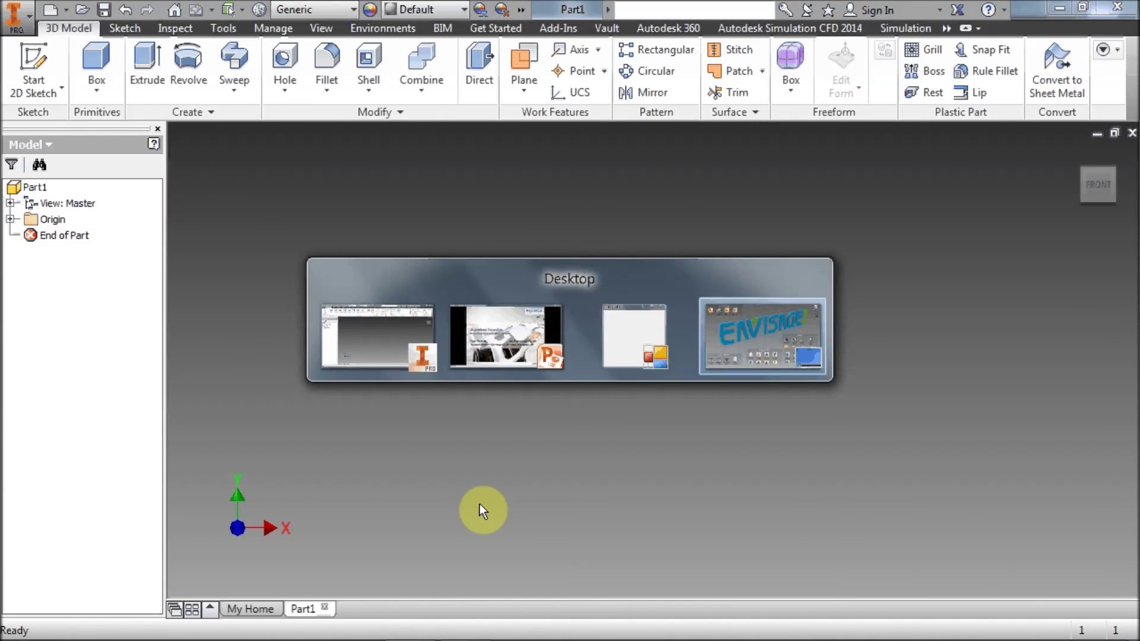
# Return to the Migrating Inventor slide show, showing closing slide 2 of 2.
pyautogui.hotkey('alt', 'Tab')
pyautogui.scroll(-2, 440, 372)
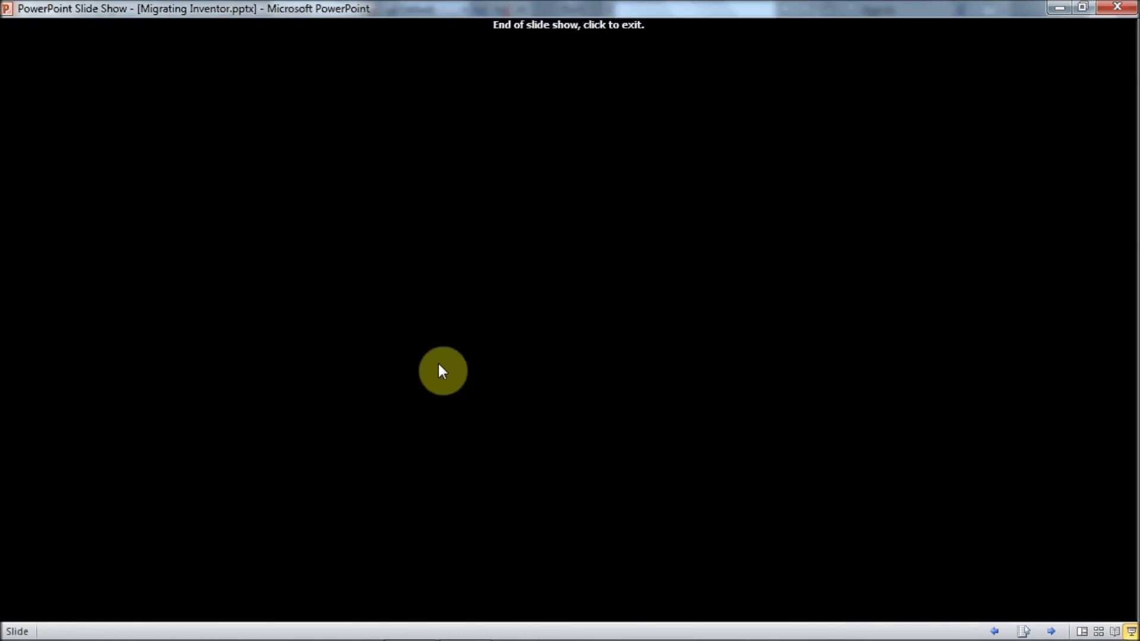
pyautogui.scroll(1, 368, 372)
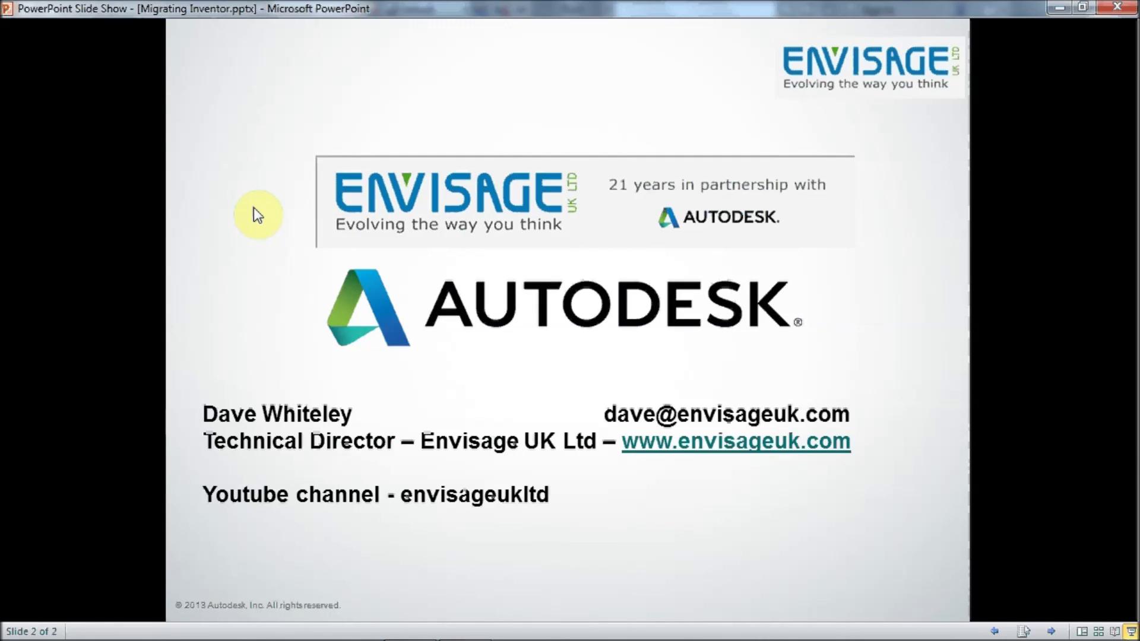